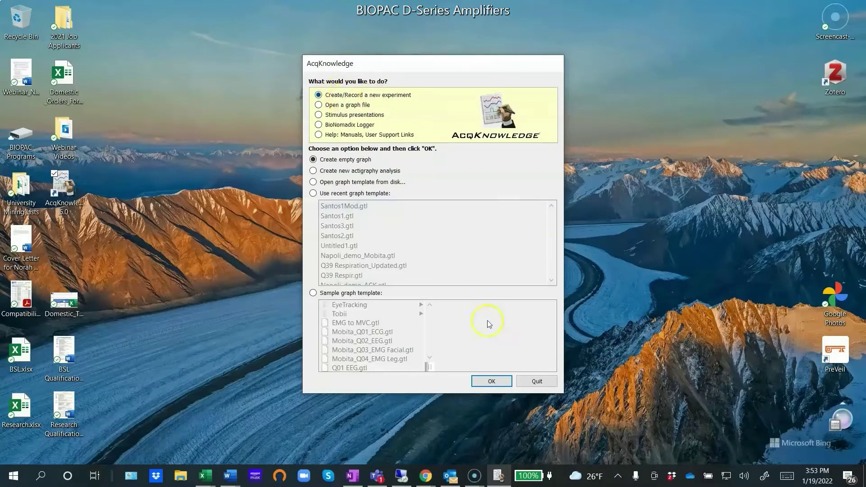
Create an empty graph for a new experiment and reposition its data acquisition settings window
click(491, 381)
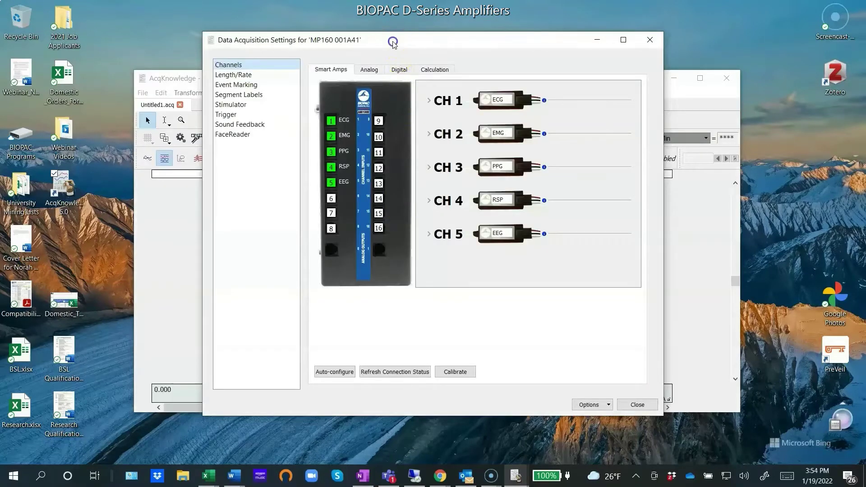
drag(391, 42, 407, 63)
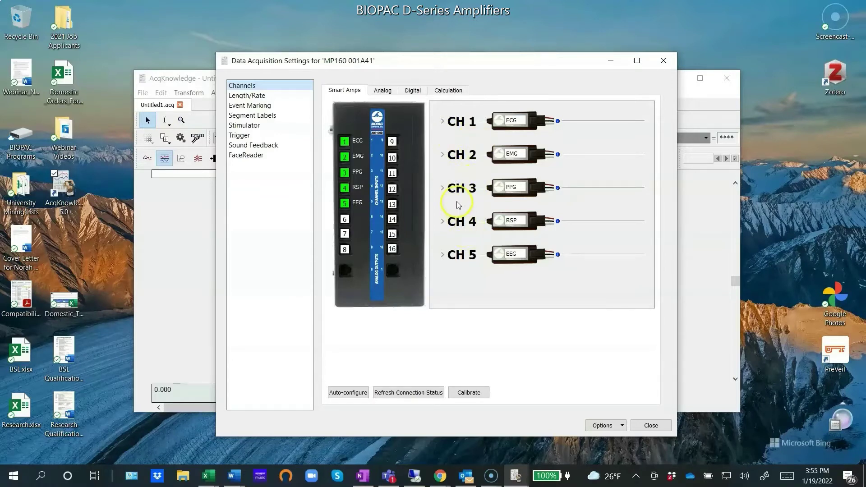
Examine the list of calculation channels for the MP160 and dismiss the incoming e-mail notification
click(444, 92)
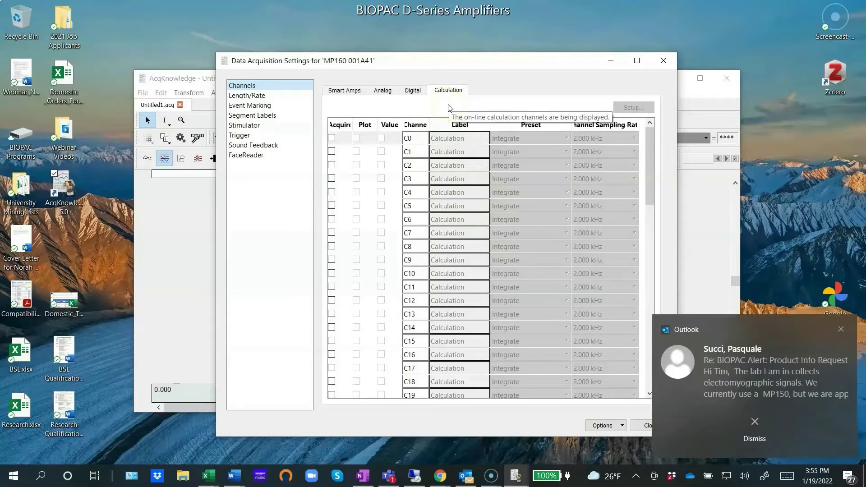
click(751, 421)
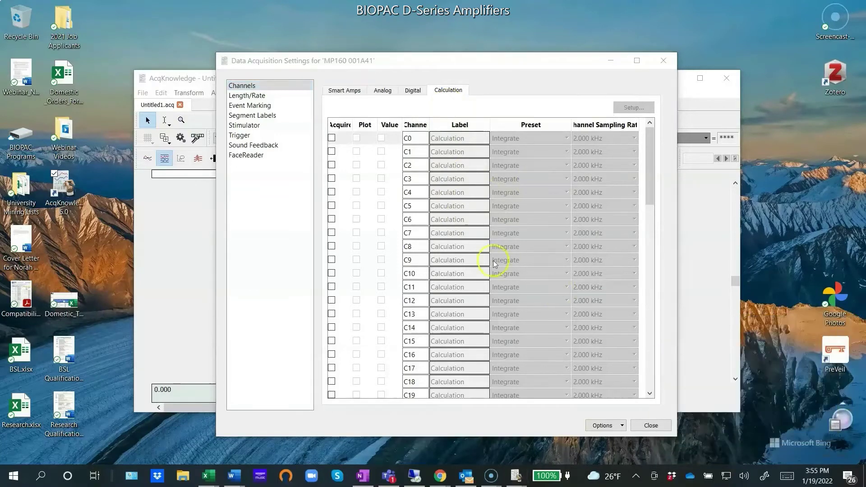
click(458, 221)
click(444, 96)
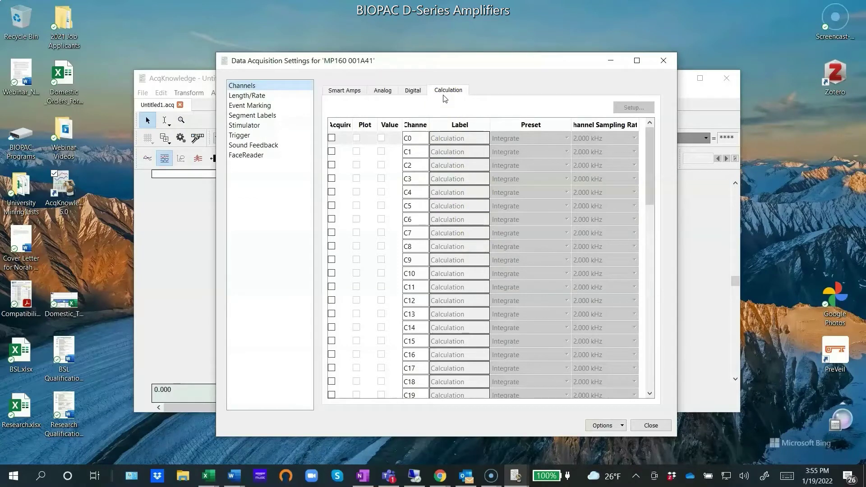
click(344, 92)
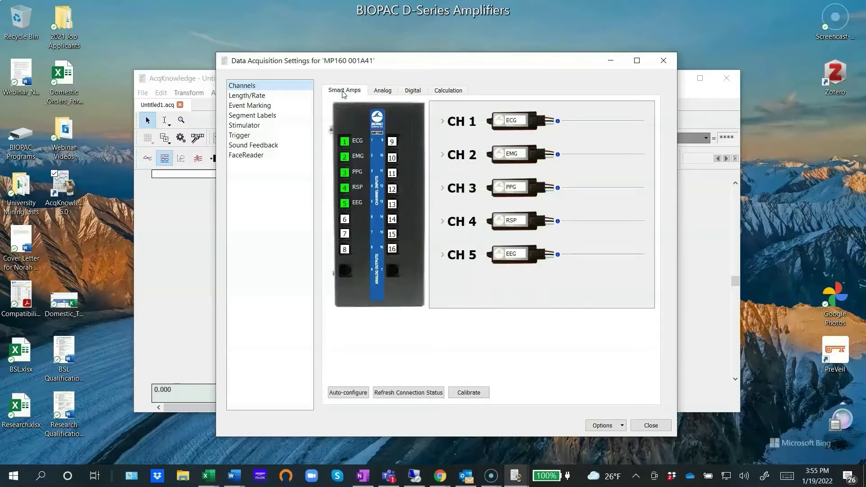
Enable the heart rate display for the ECG smart amplifier on CH 1 and check its calculation channel
click(442, 122)
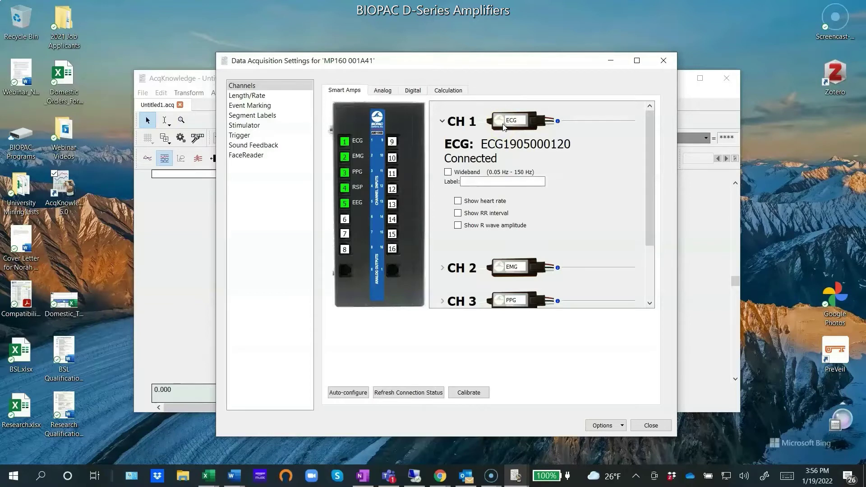
click(514, 135)
click(512, 143)
click(512, 150)
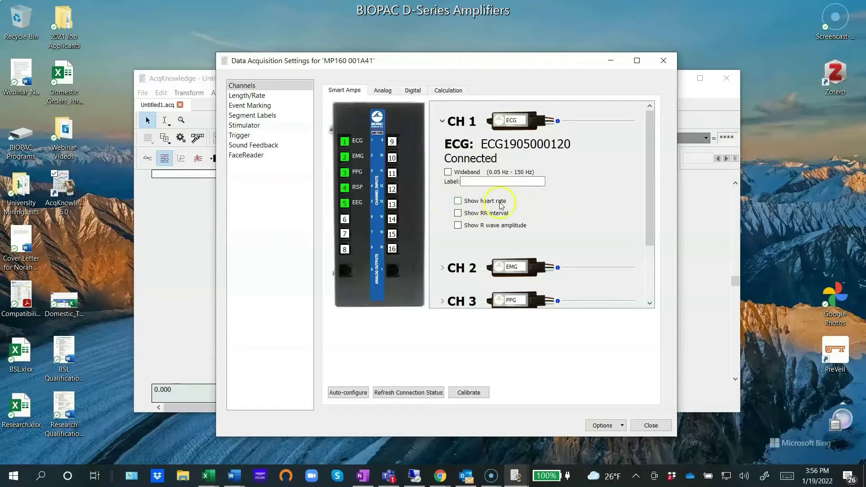
click(458, 201)
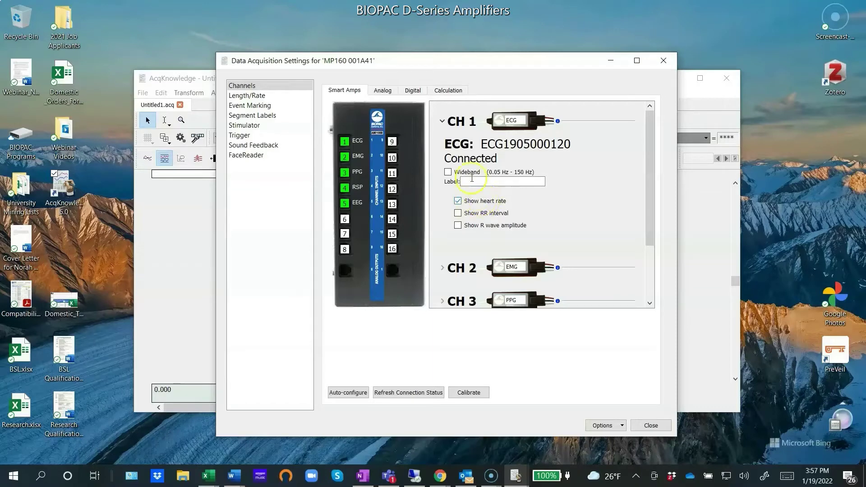
click(446, 91)
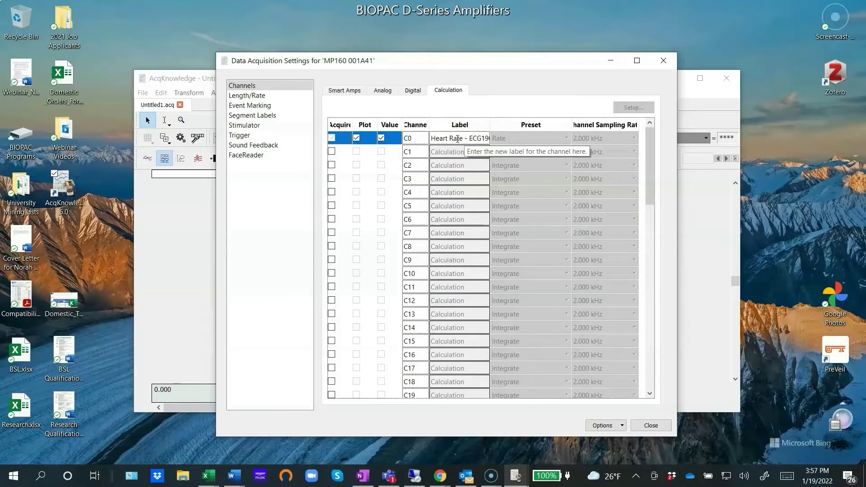
click(350, 92)
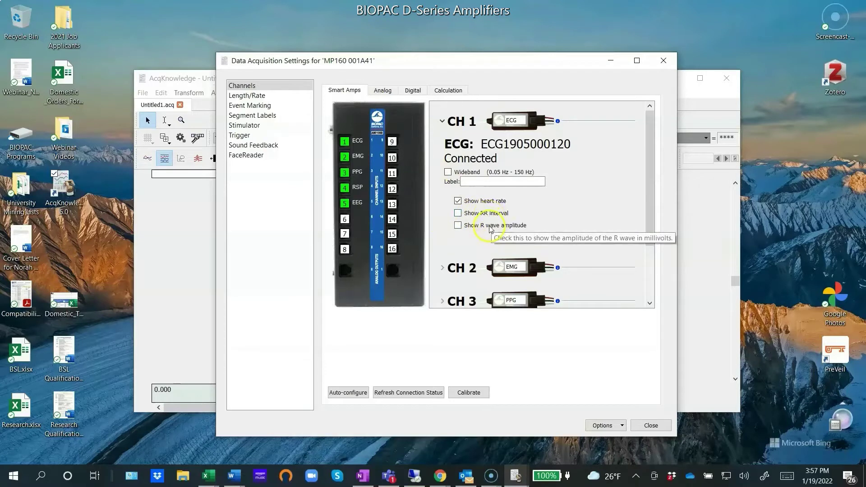
click(440, 121)
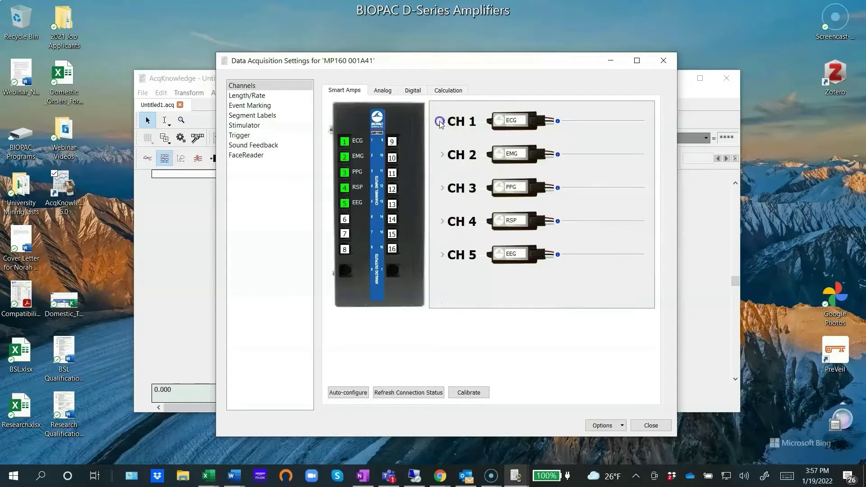
Enable the integrated signal for the EMG smart amplifier on CH 2 and check its calculation channel
click(442, 155)
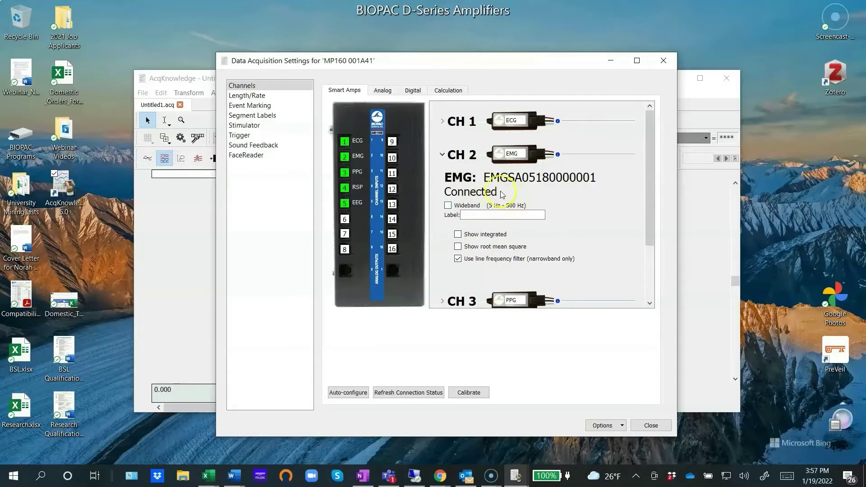
click(459, 235)
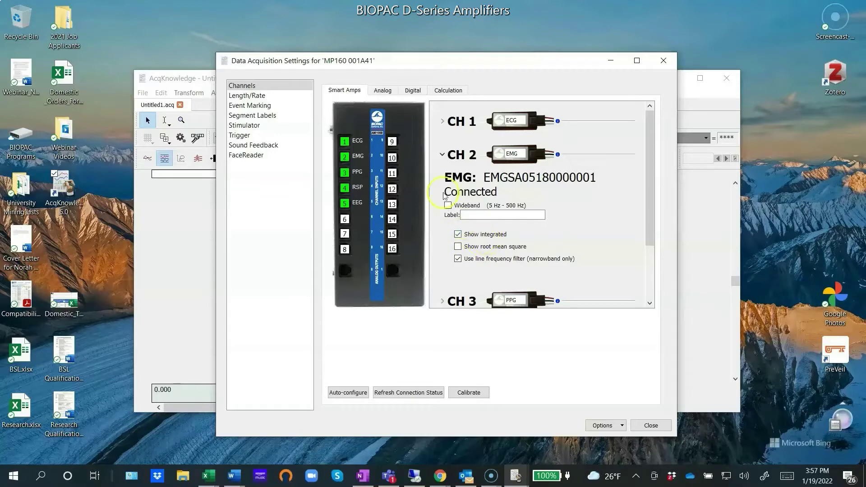
click(445, 92)
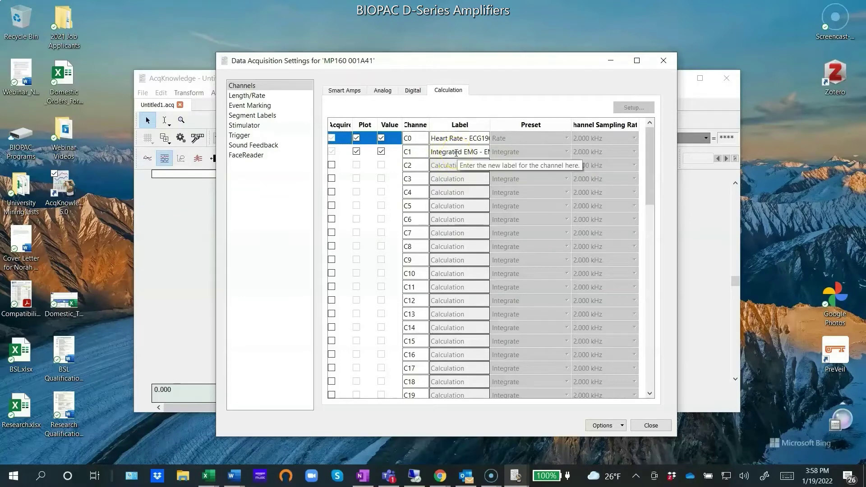
click(344, 90)
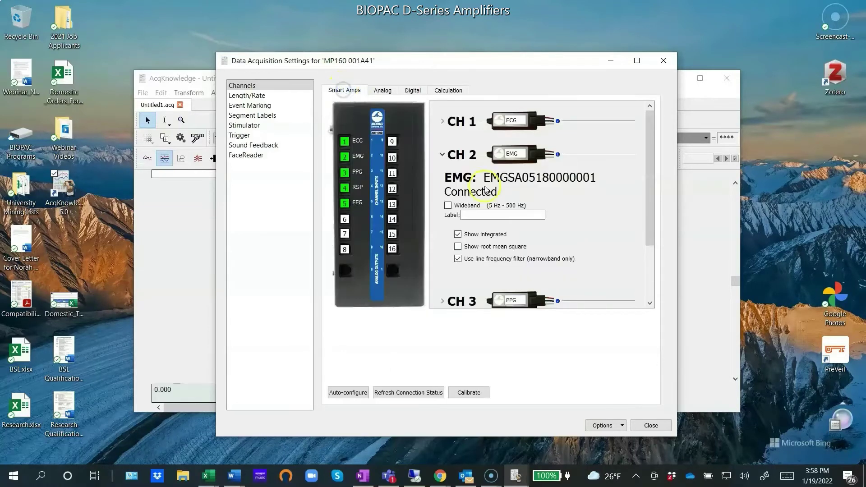
click(442, 155)
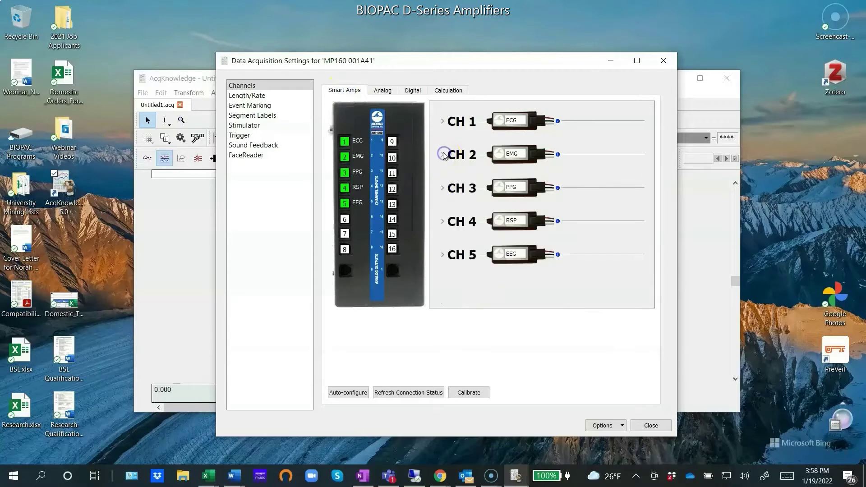
Enable the pulse rate display for the PPG smart amplifier on CH 3
click(443, 189)
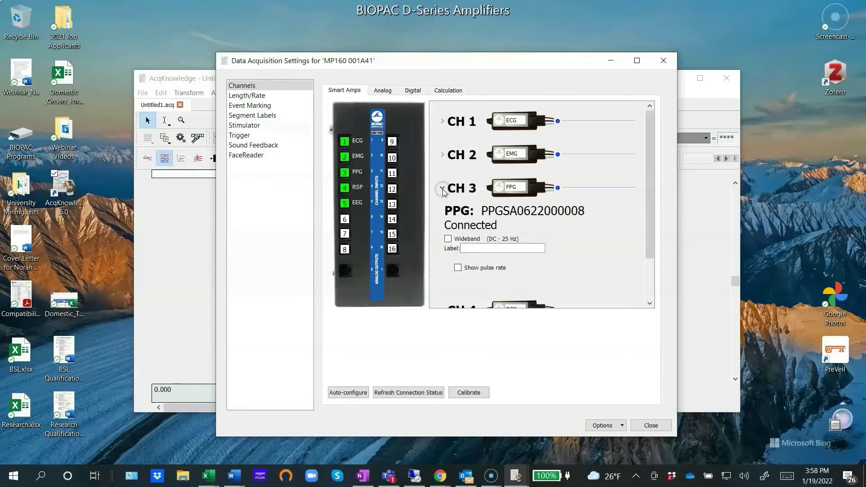
click(458, 268)
click(442, 188)
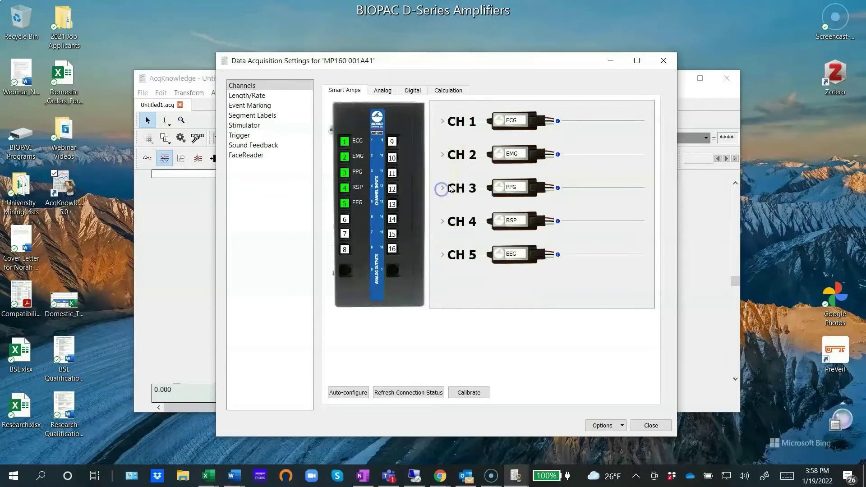
Enable the respiration rate display for normal breathing on the RSP smart amplifier on CH 4
click(442, 221)
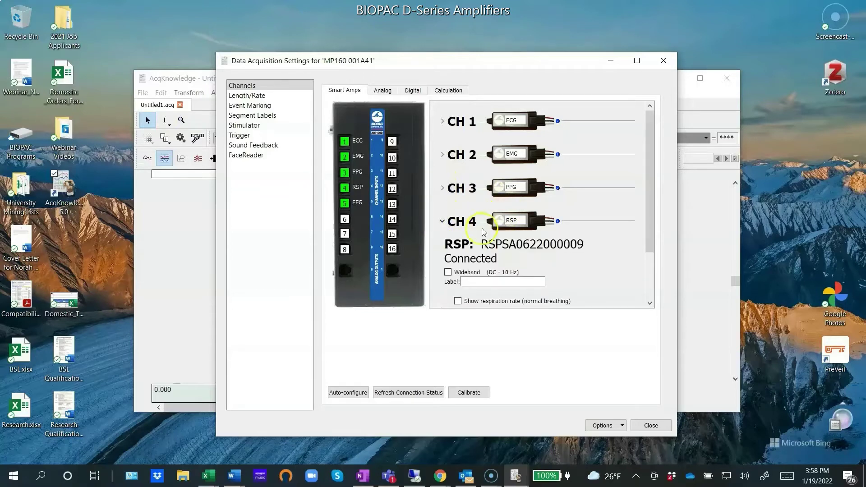
scroll(444, 223, down, 1)
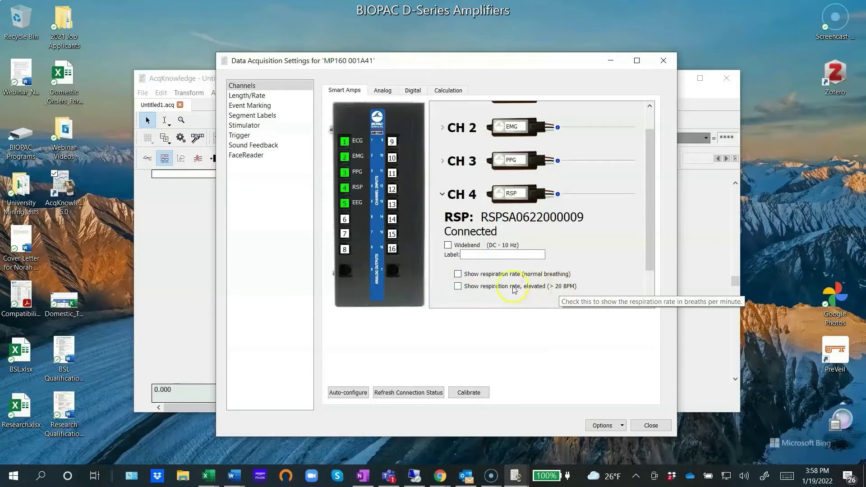
click(458, 275)
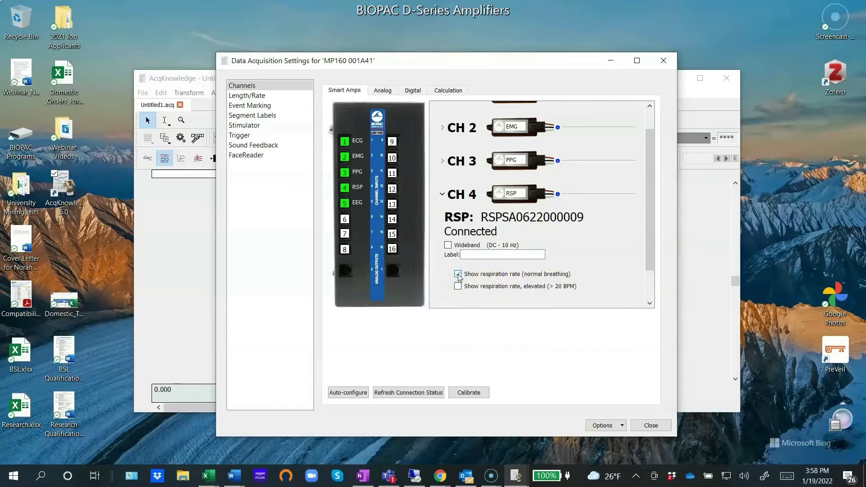
click(456, 271)
click(443, 194)
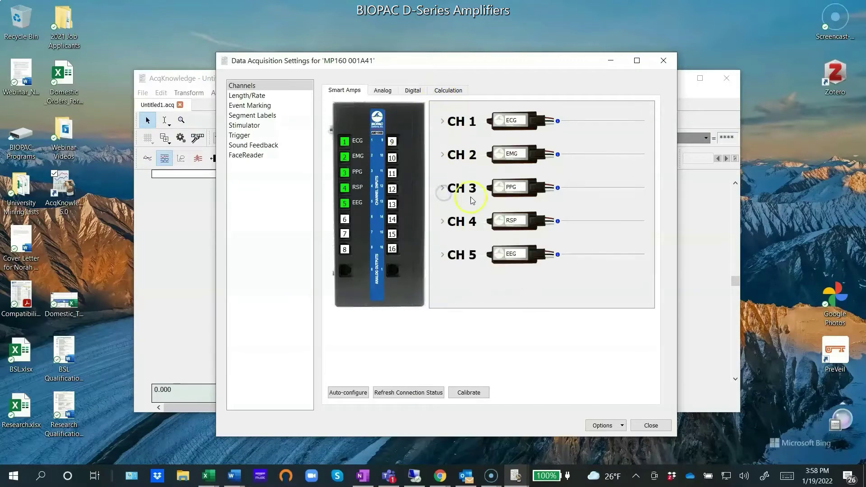
Add the alpha, beta and delta EEG bands for the EEG smart amplifier on CH 5
click(443, 256)
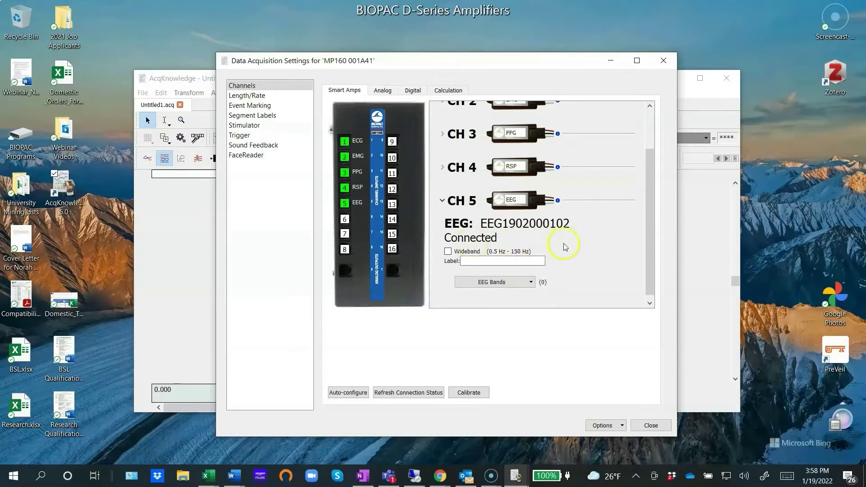
scroll(565, 246, down, 1)
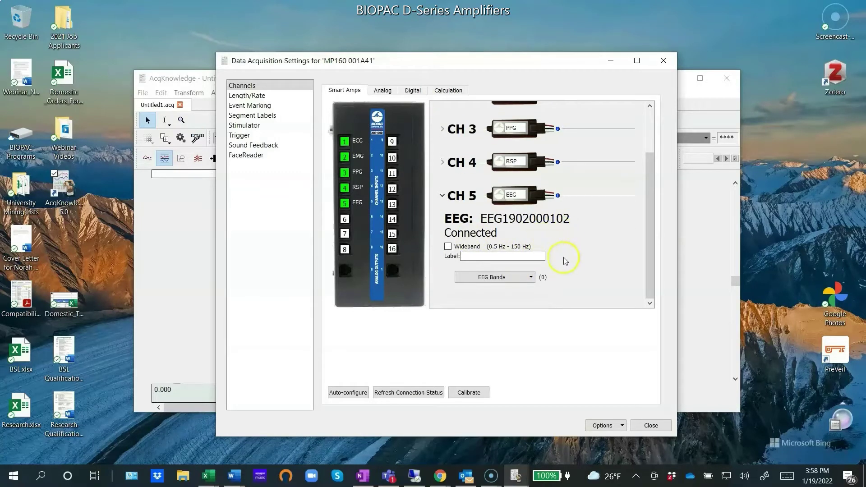
click(532, 278)
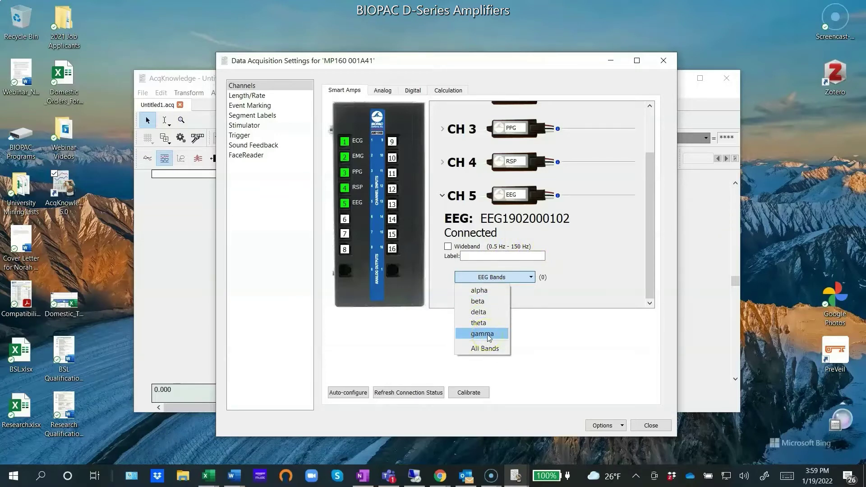
click(491, 292)
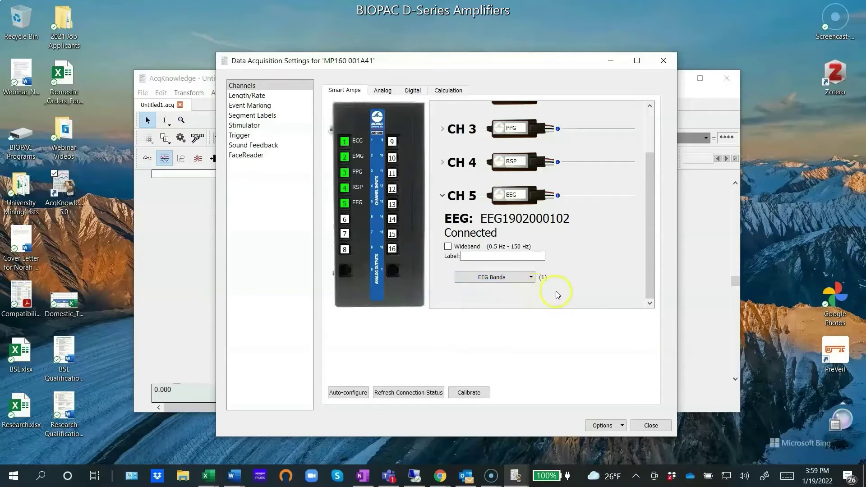
click(521, 277)
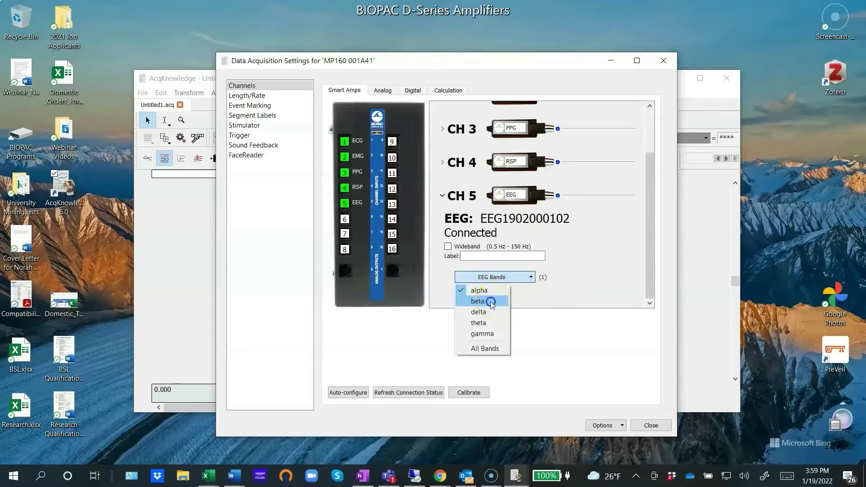
click(491, 303)
click(522, 278)
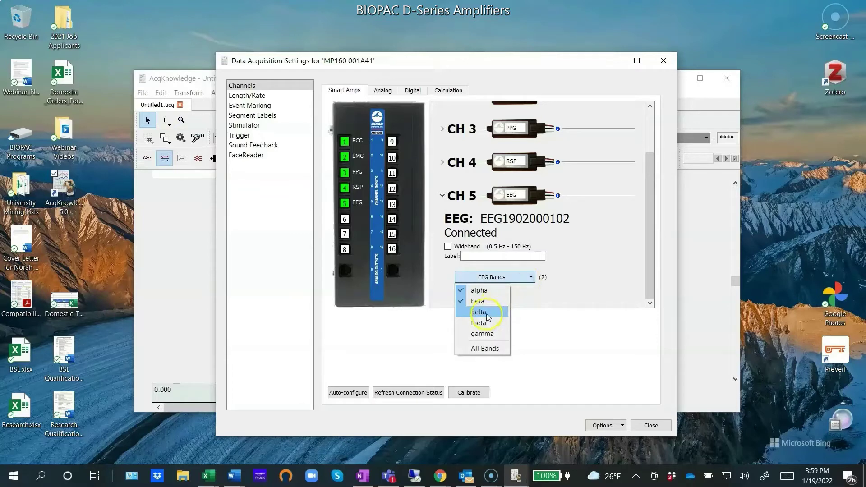
click(487, 313)
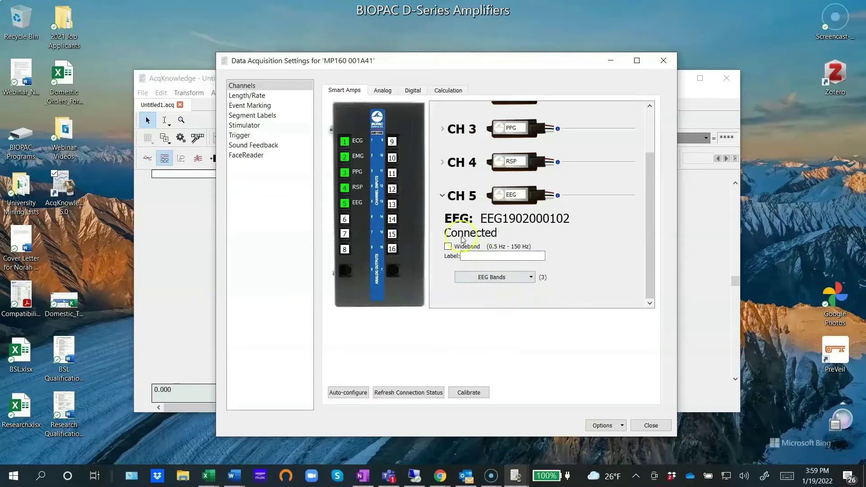
click(442, 196)
Review the calculation channels set up for the smart amplifiers and close the data acquisition settings
click(451, 91)
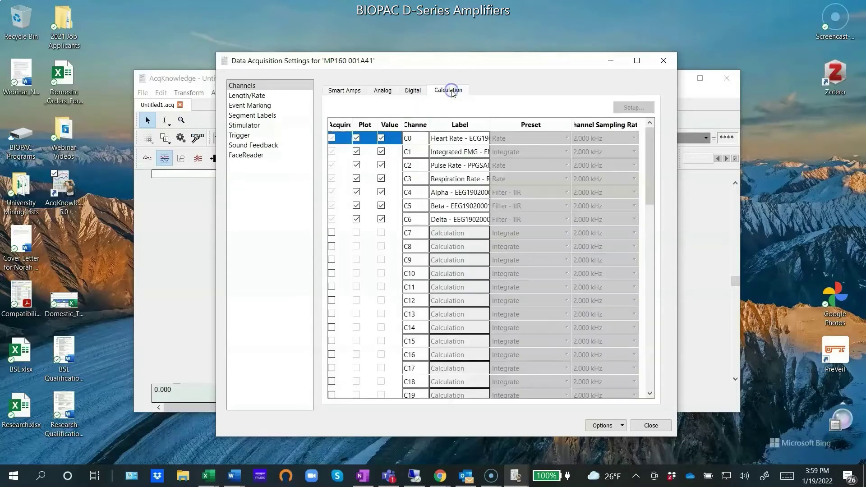
click(447, 140)
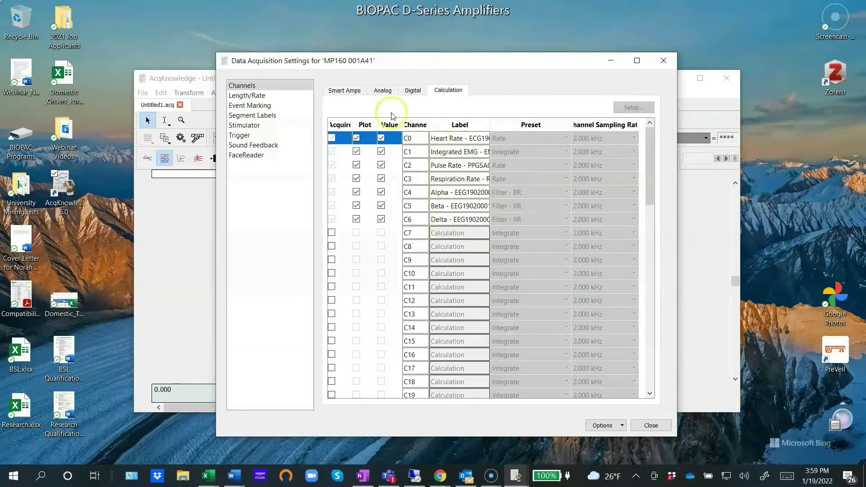
click(342, 92)
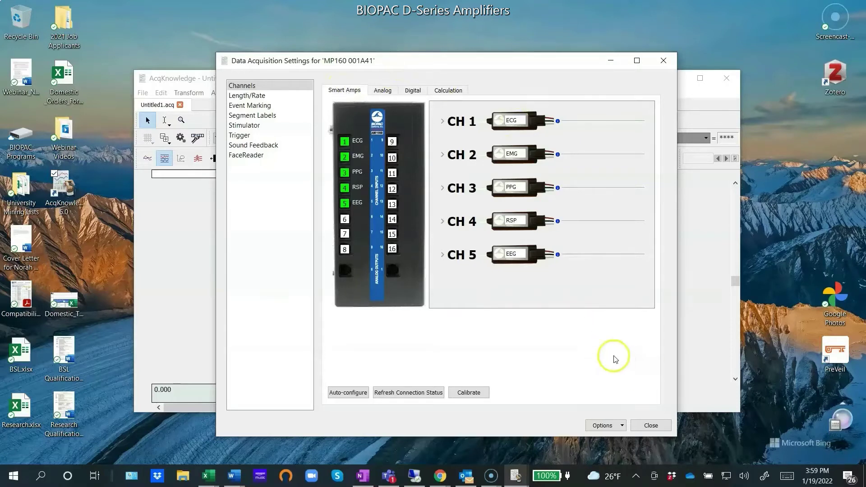
click(651, 426)
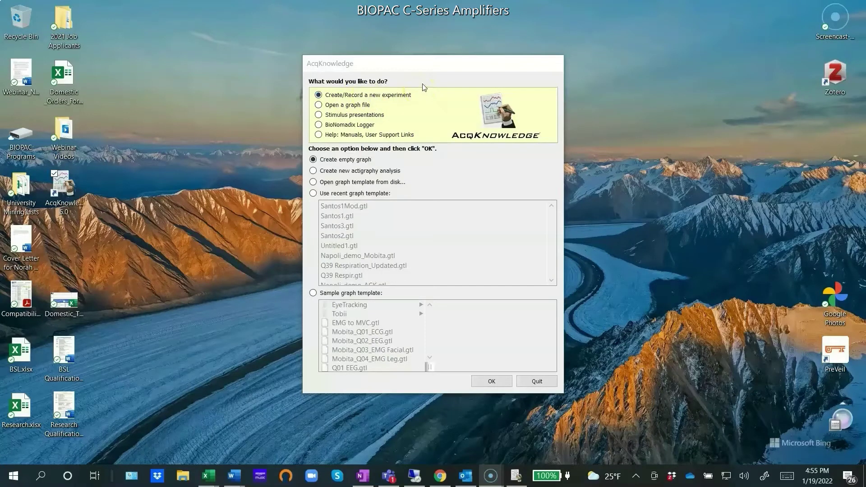
Create another empty graph to set up a new experiment with the C-Series amplifiers
click(489, 382)
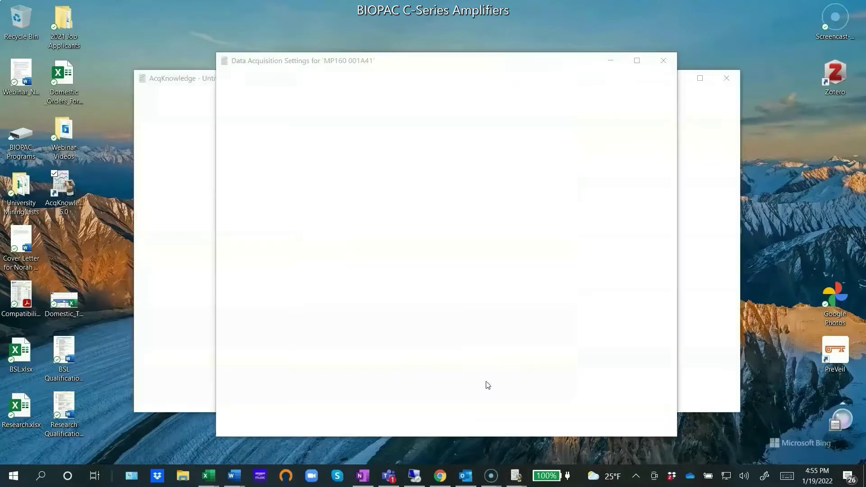
Add an ECG100C and ECG100C-MRI analog module with its channel switch set to position 1
click(637, 61)
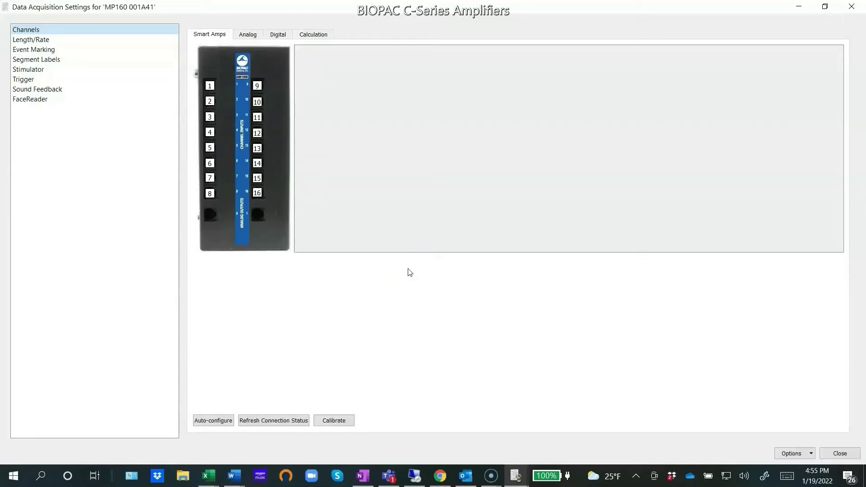
click(248, 35)
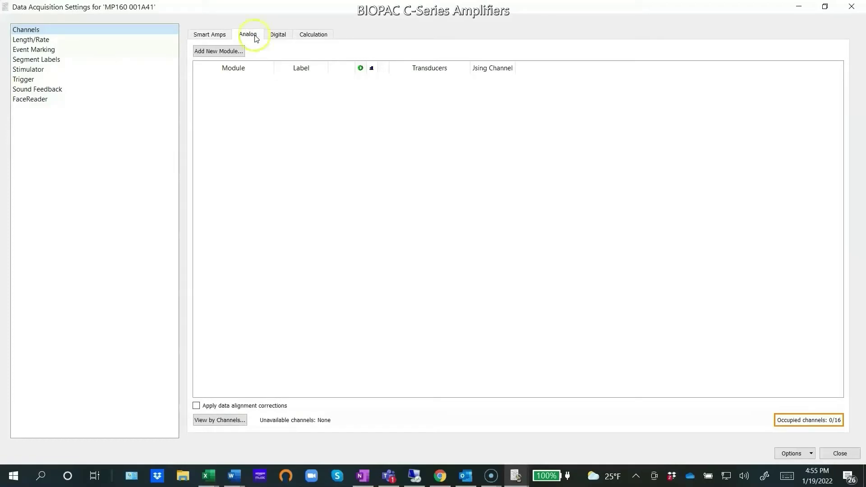
click(221, 51)
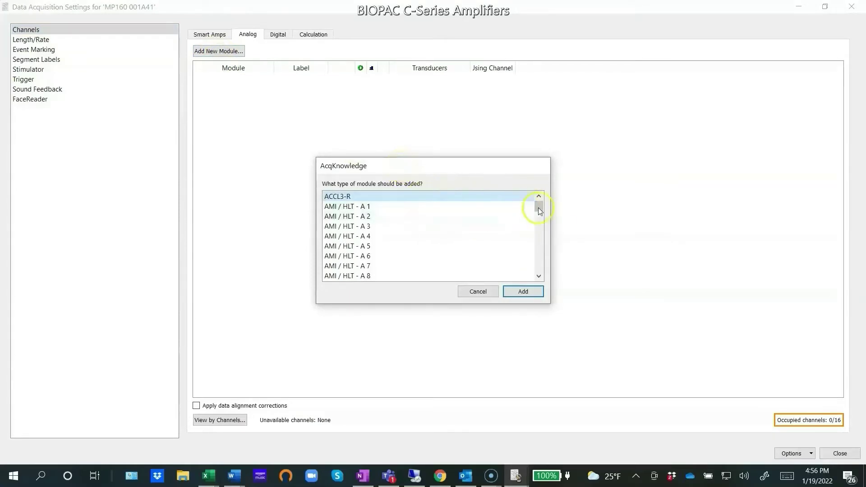
mouse_move(538, 207)
mouse_down()
mouse_move(539, 271)
mouse_move(540, 201)
mouse_move(537, 226)
mouse_up()
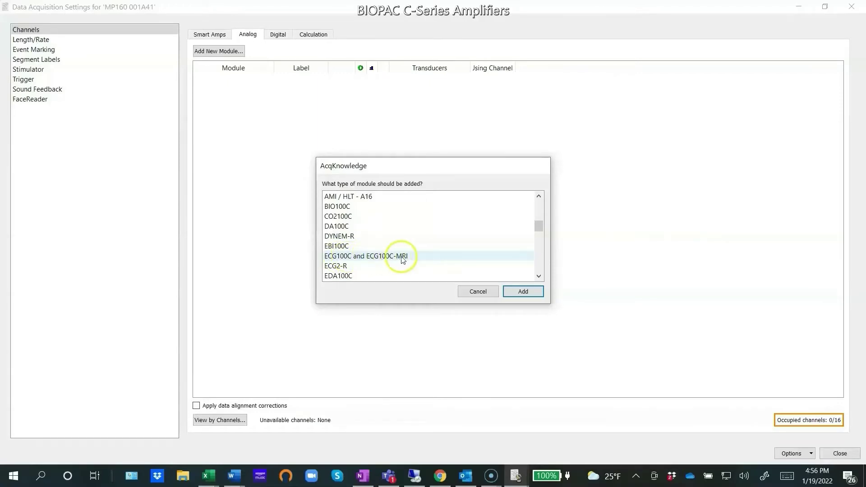
click(360, 257)
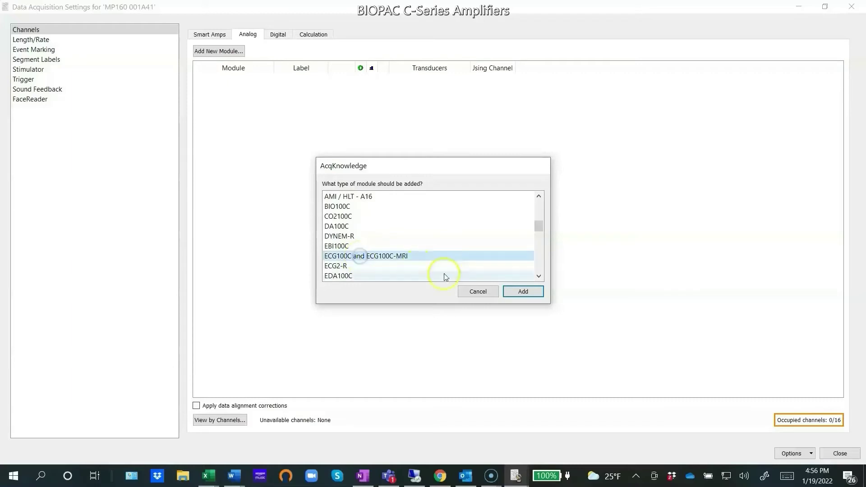
click(515, 291)
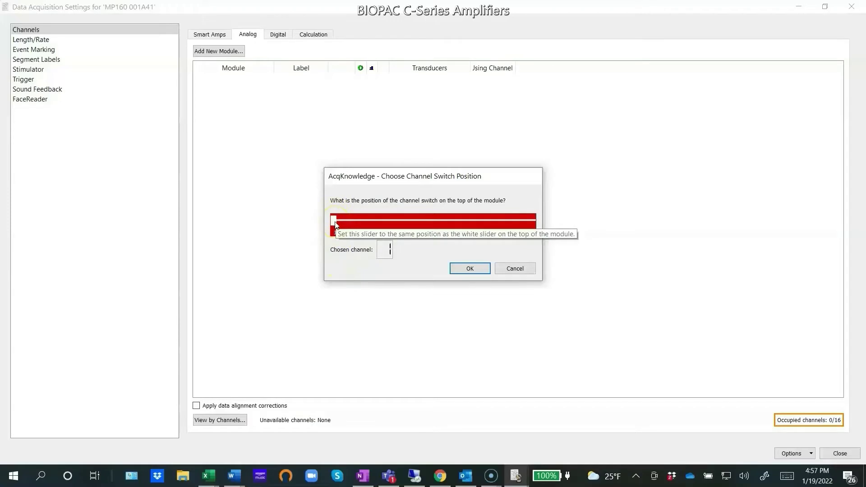
click(470, 270)
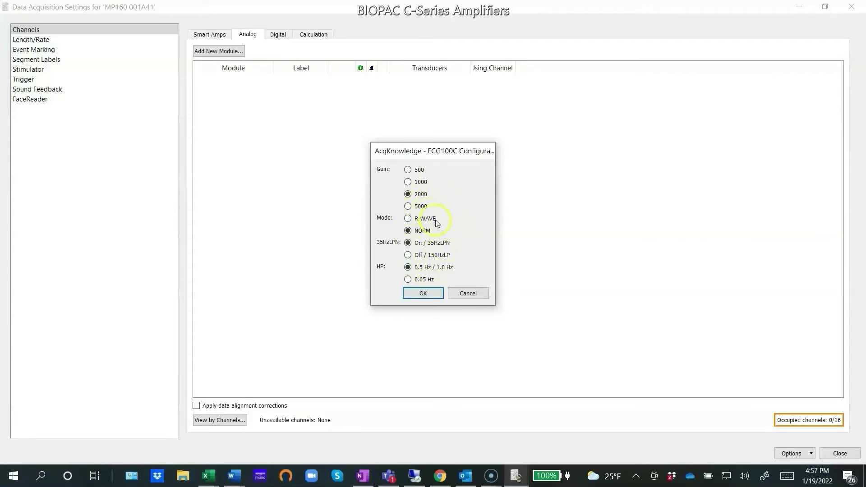
Accept the ECG100C configuration with gain 2000, NORM mode, 35HzLPN on and 0.5 Hz / 1.0 Hz HP, and label the module ECG
mouse_move(436, 223)
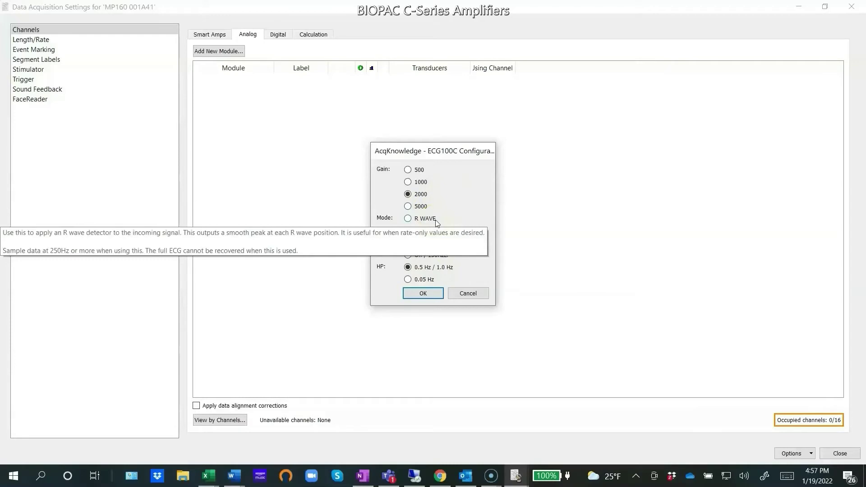
mouse_move(446, 201)
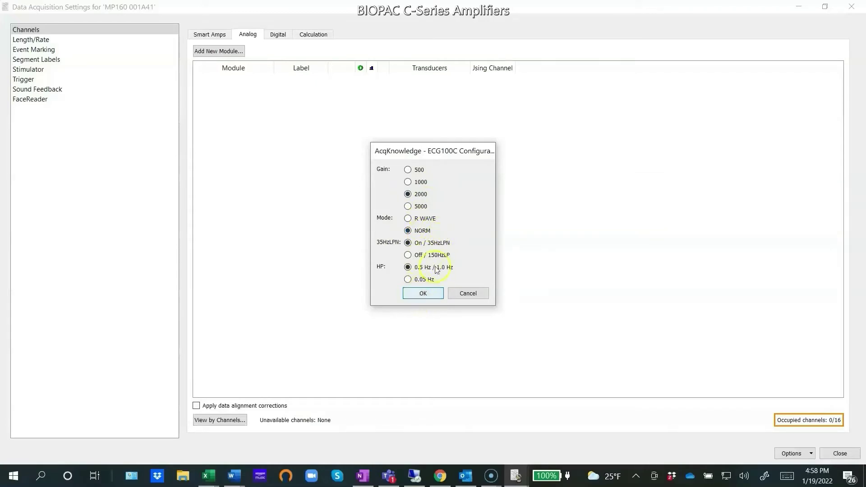
click(423, 294)
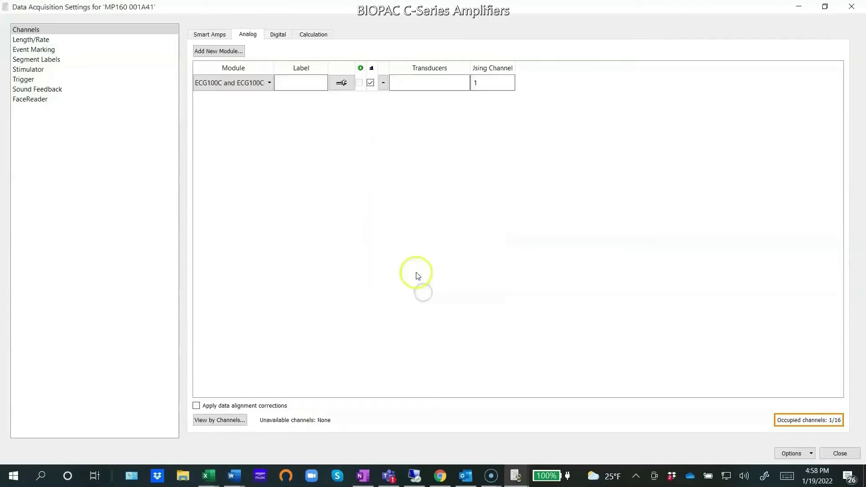
click(303, 87)
click(312, 152)
Add an RSP100C analog module with its channel switch set to position 2
click(213, 52)
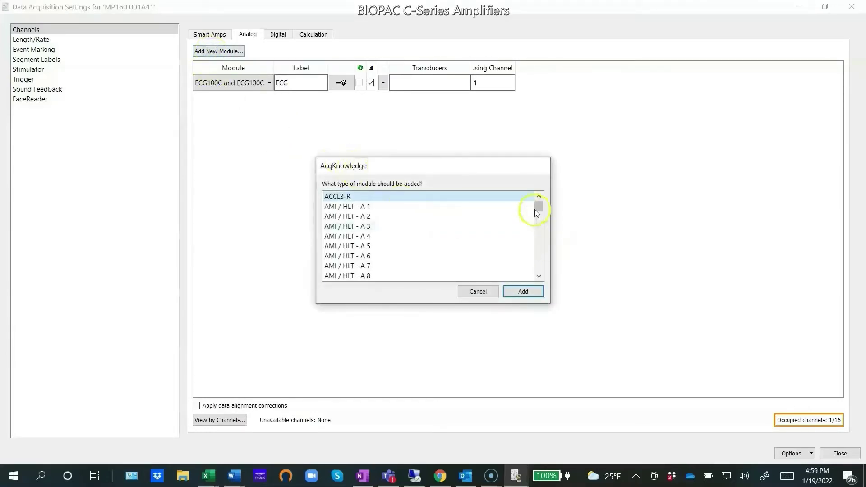
drag(538, 210, 540, 267)
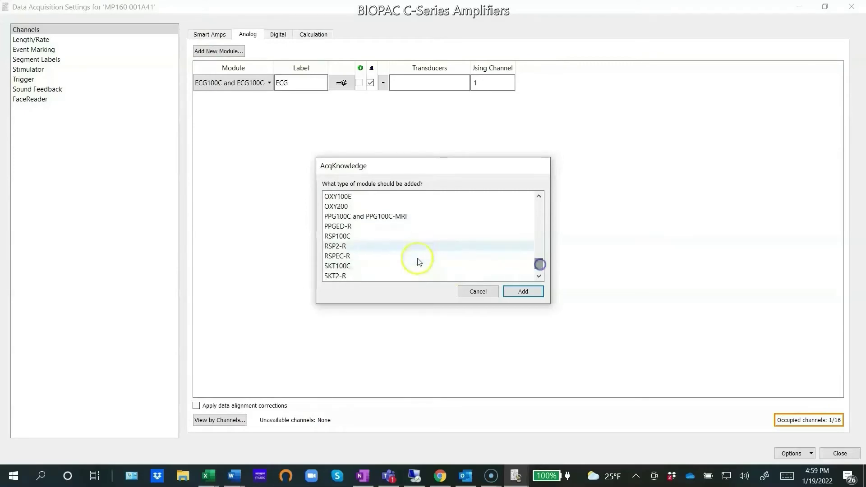
click(342, 237)
click(516, 291)
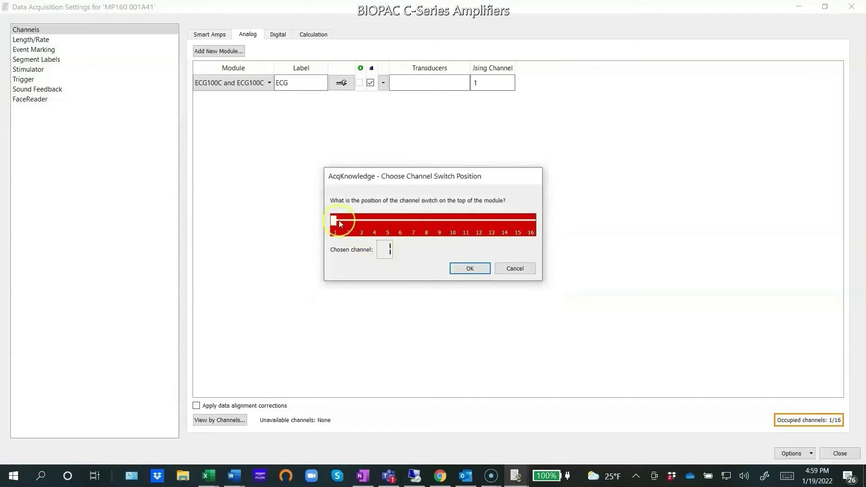
click(334, 221)
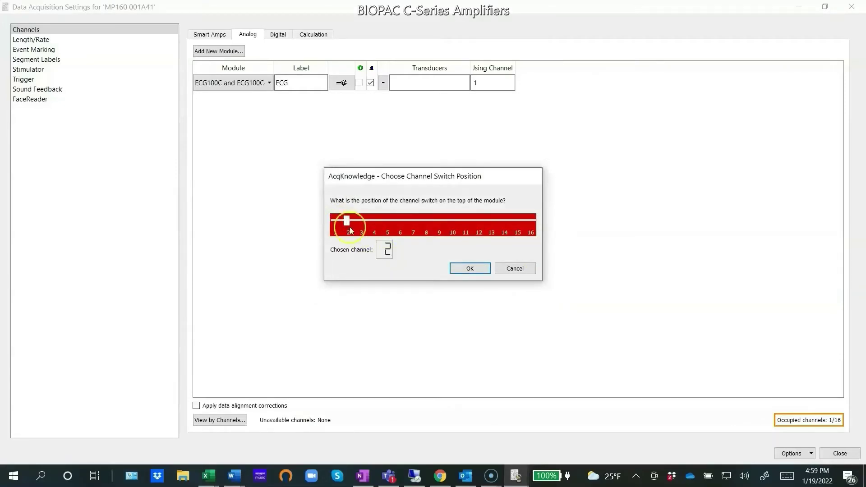
click(466, 268)
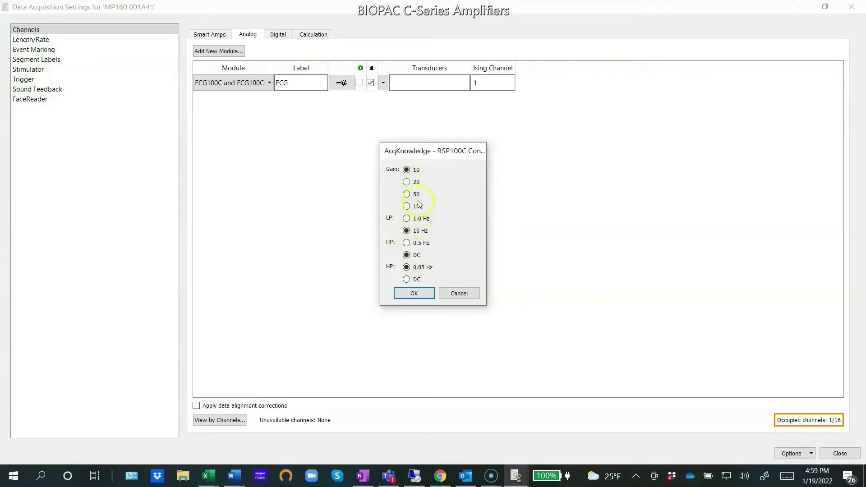
Accept the RSP100C configuration with gain 10, LP 10 Hz and HP at DC and 0.05 Hz, and label the module Respiration
mouse_move(420, 231)
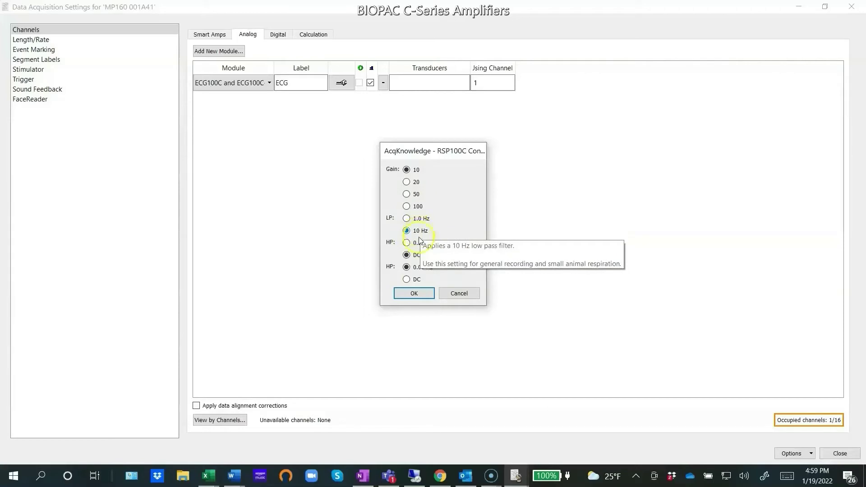
click(409, 295)
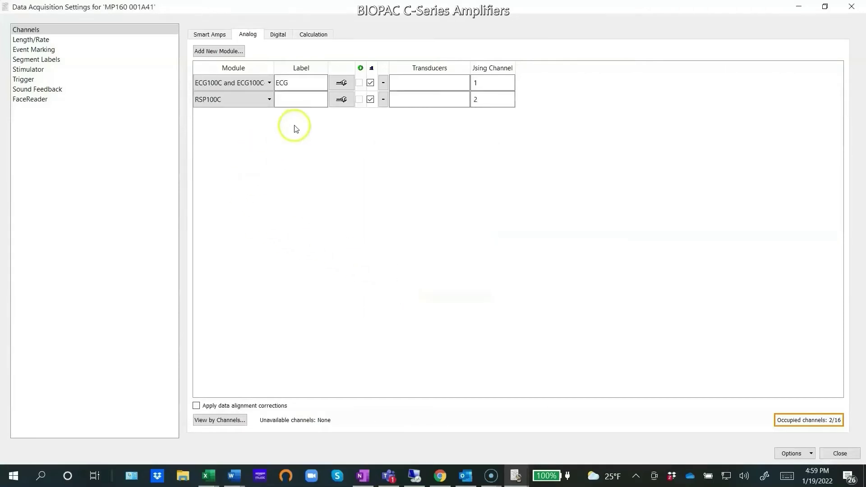
click(298, 100)
text(REs)
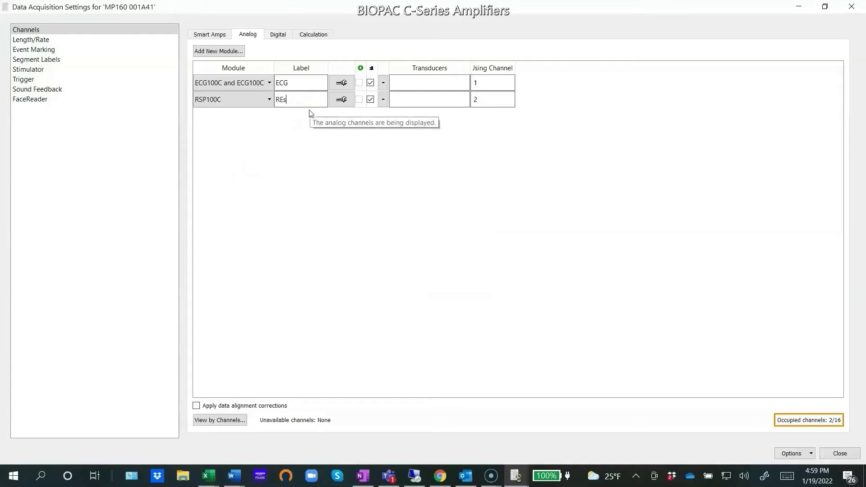
key(BackSpace)
key(BackSpace)
key(BackSpace)
click(280, 141)
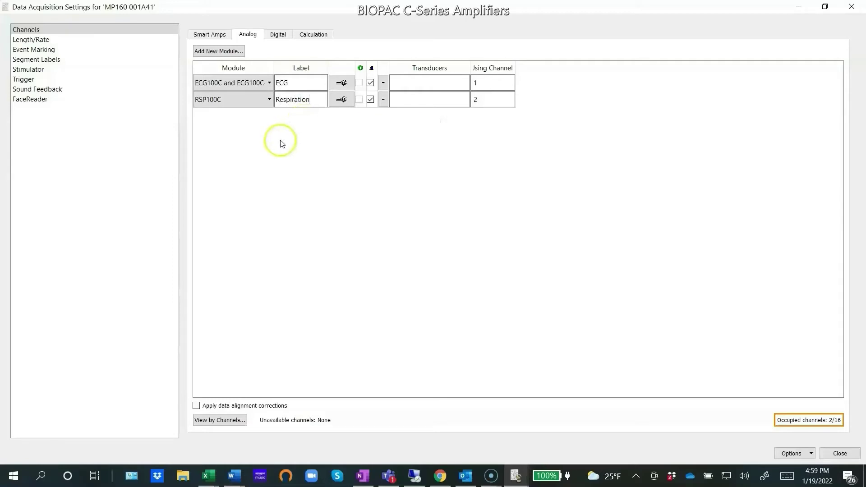
Add an EDA100C analog module with its channel switch set to position 3
click(217, 52)
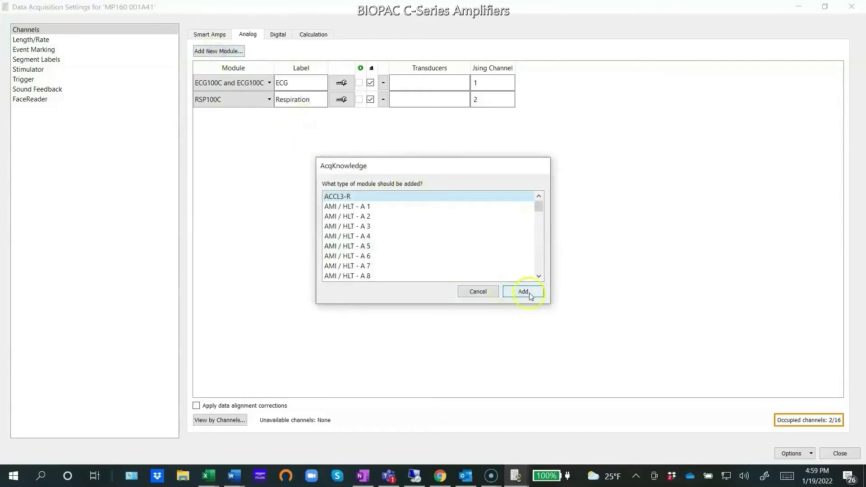
drag(540, 204, 539, 231)
click(359, 247)
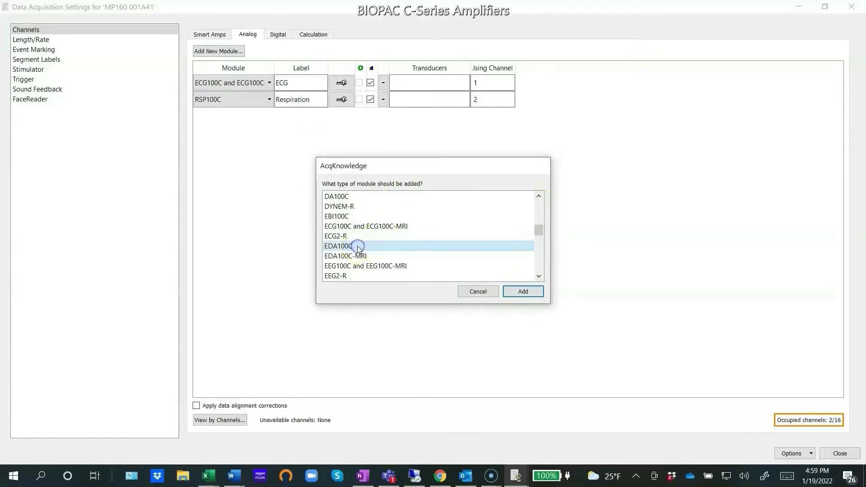
click(525, 291)
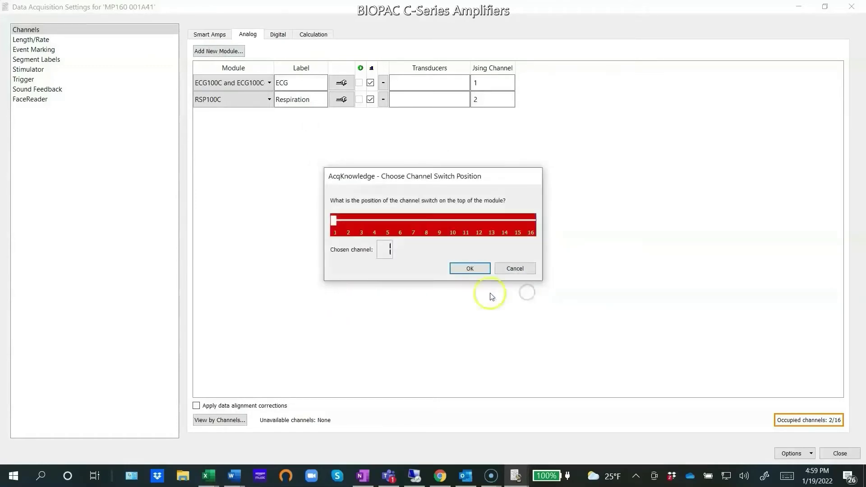
drag(334, 220, 360, 220)
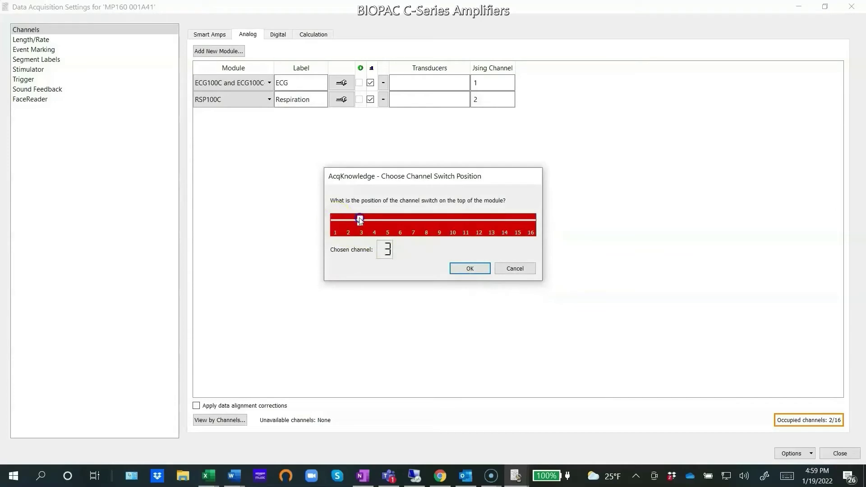
click(468, 269)
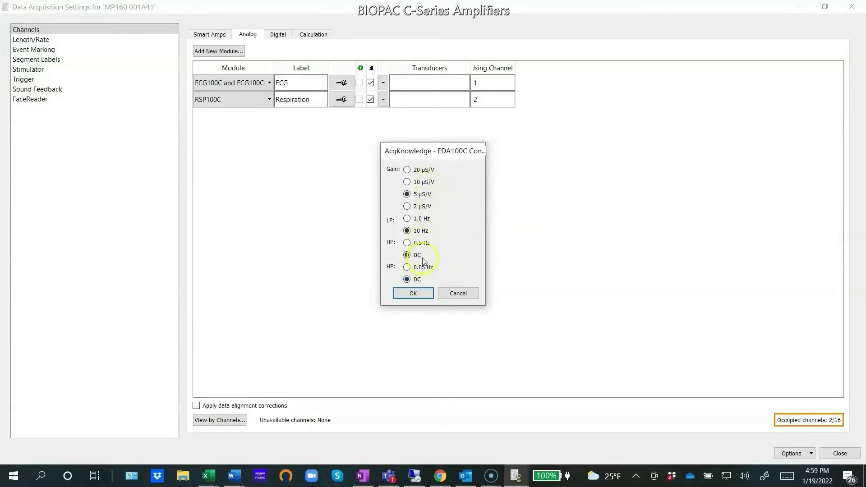
Accept the EDA100C configuration with gain 5 µS/V, LP 10 Hz and both HP switches at DC, and run its calibration
mouse_move(423, 261)
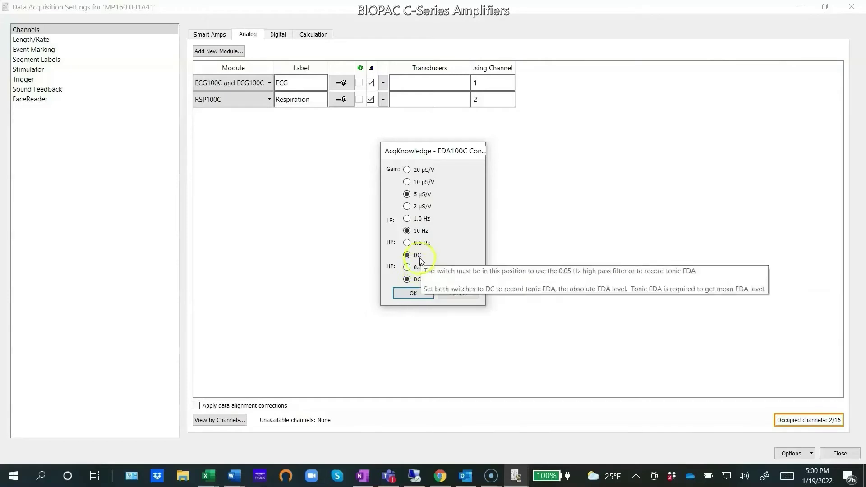
click(414, 294)
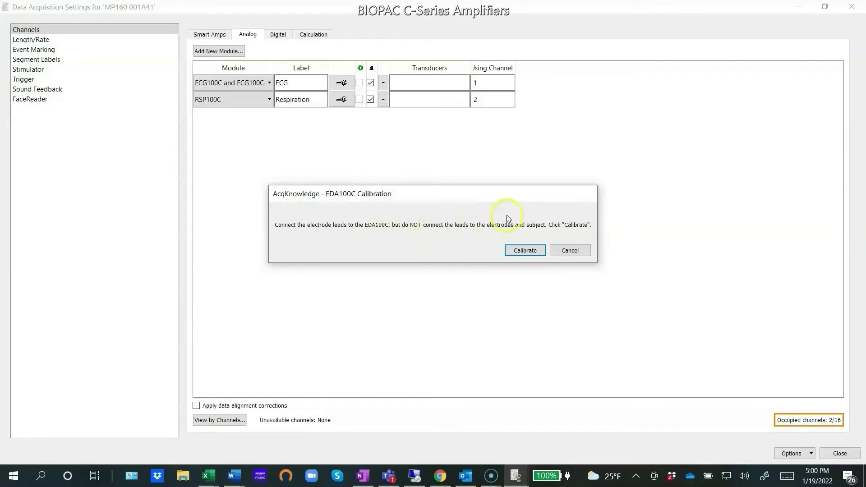
click(522, 251)
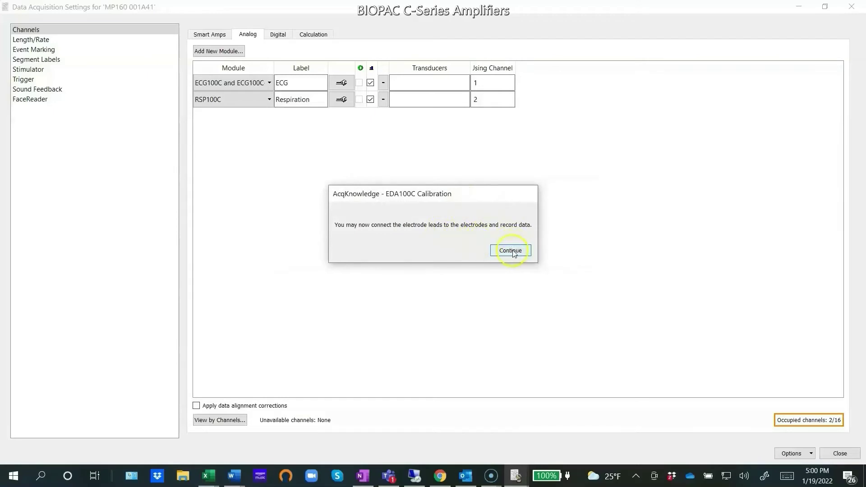
click(514, 251)
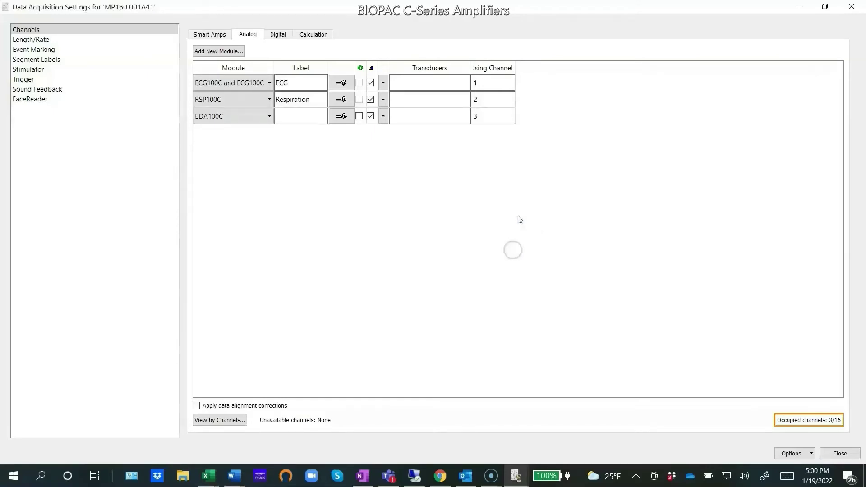
Label the EDA100C module on channel 3 as EDA
click(292, 116)
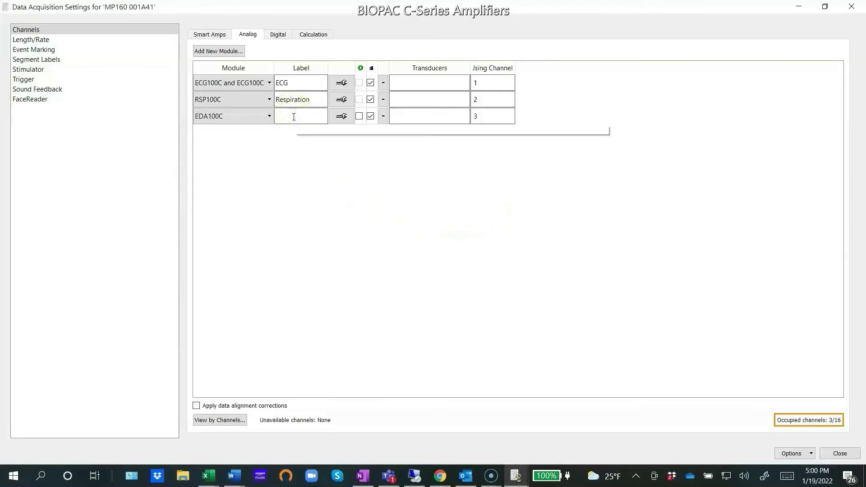
text(EDA)
click(336, 183)
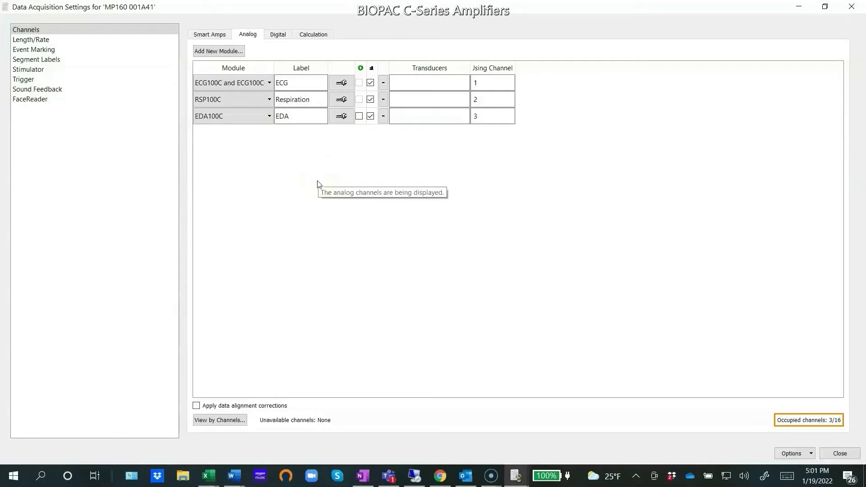
click(215, 52)
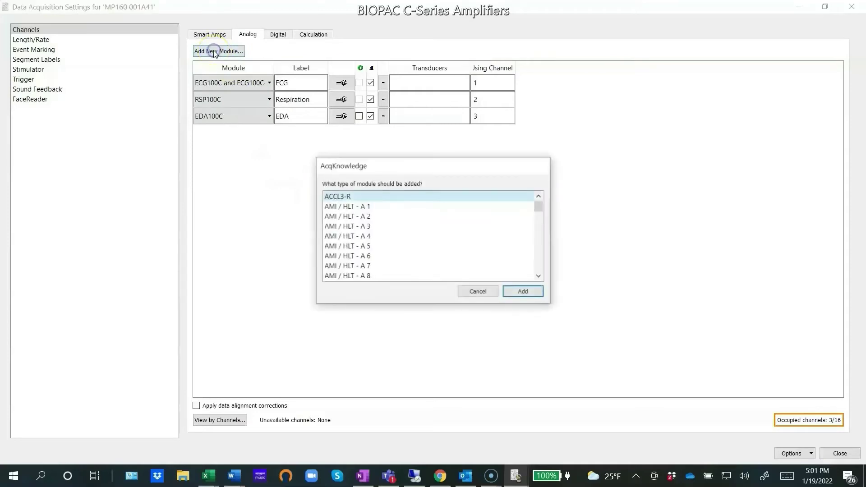
drag(541, 205, 541, 238)
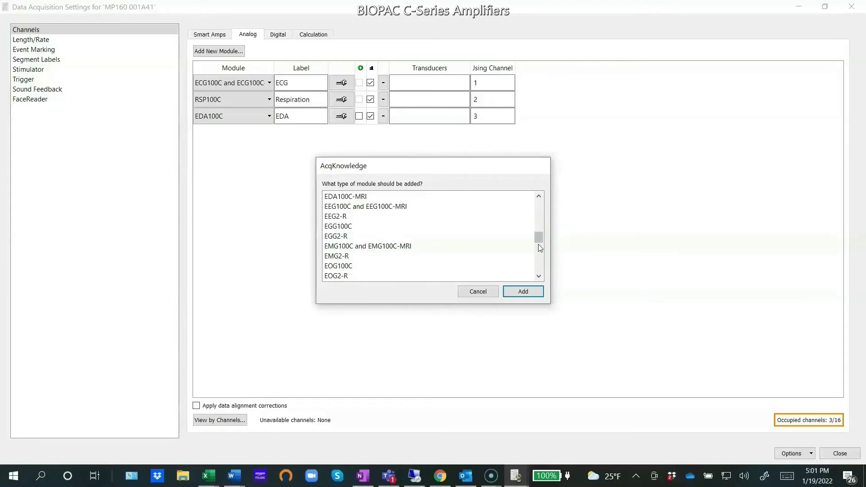
click(482, 292)
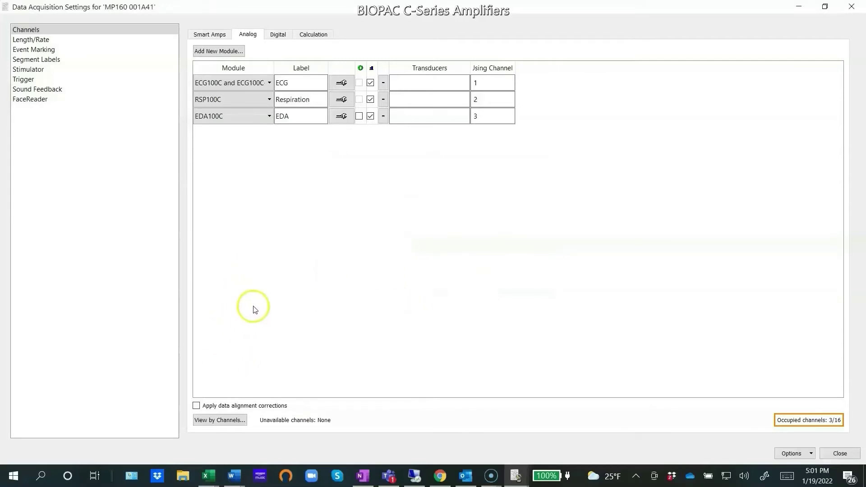
Review the analog modules by channel with their sampling rates, and open the acquisition length and rate settings
click(218, 420)
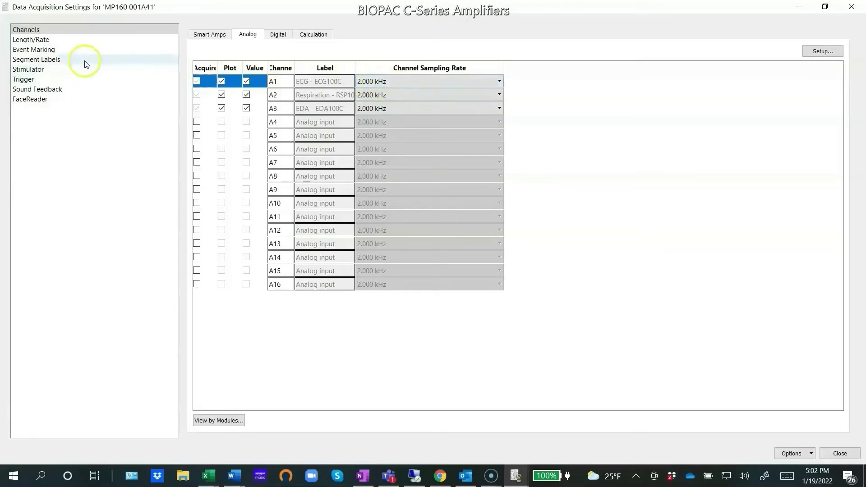
click(39, 42)
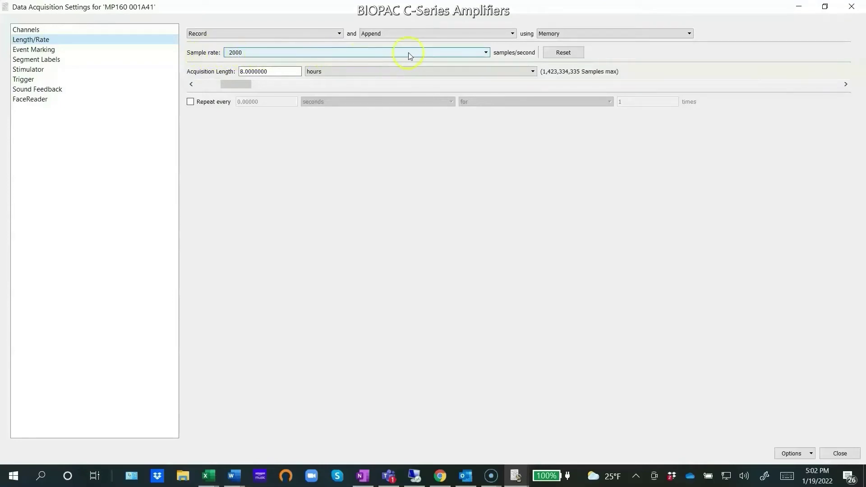
Review the available acquisition sample rates and keep the rate at 2000 samples/second
click(484, 54)
drag(485, 75, 488, 118)
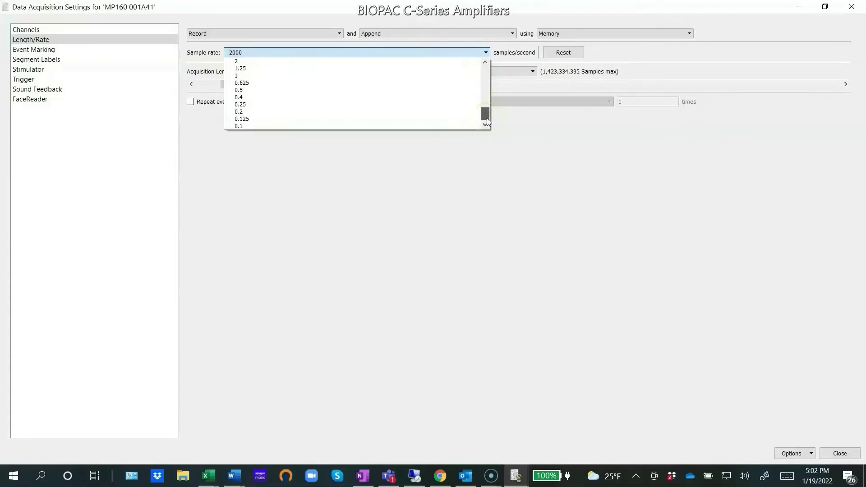
drag(485, 118, 486, 80)
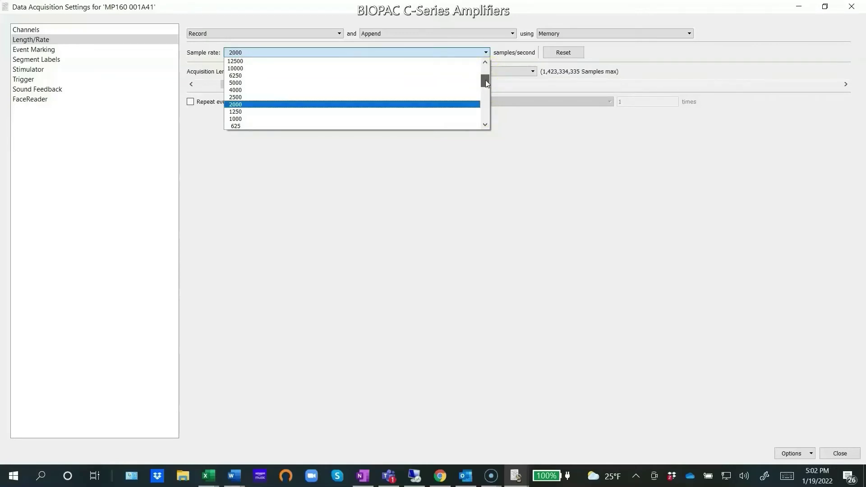
click(252, 104)
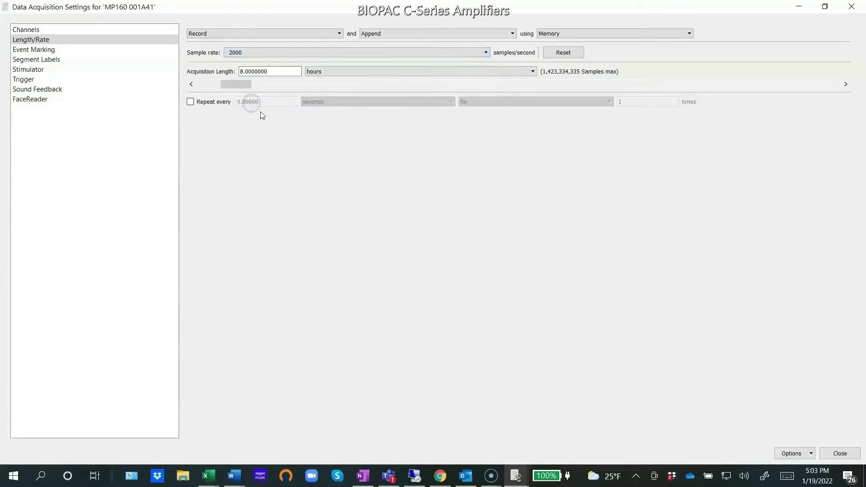
Set the channel sampling rate of the A2 Respiration analog channel to 62.500 Hz
click(33, 32)
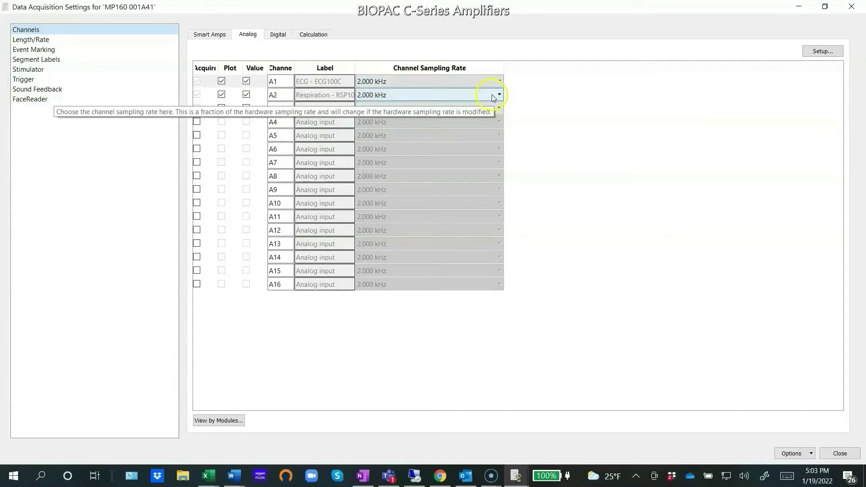
click(498, 96)
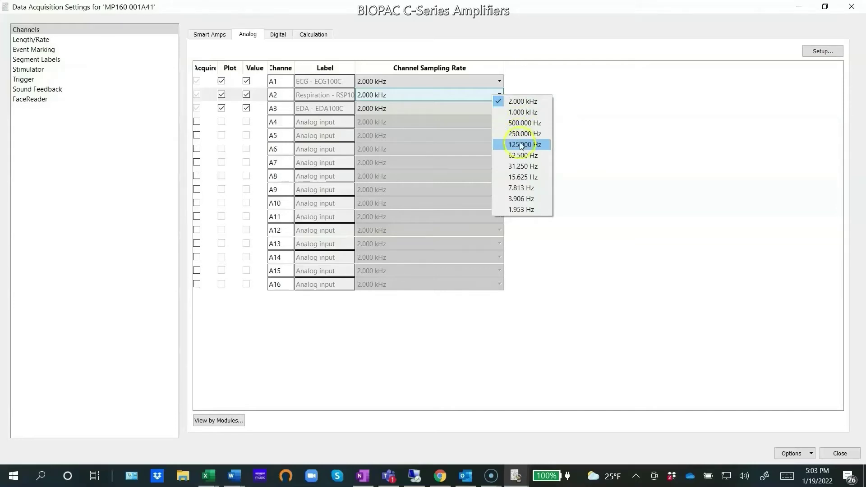
click(523, 167)
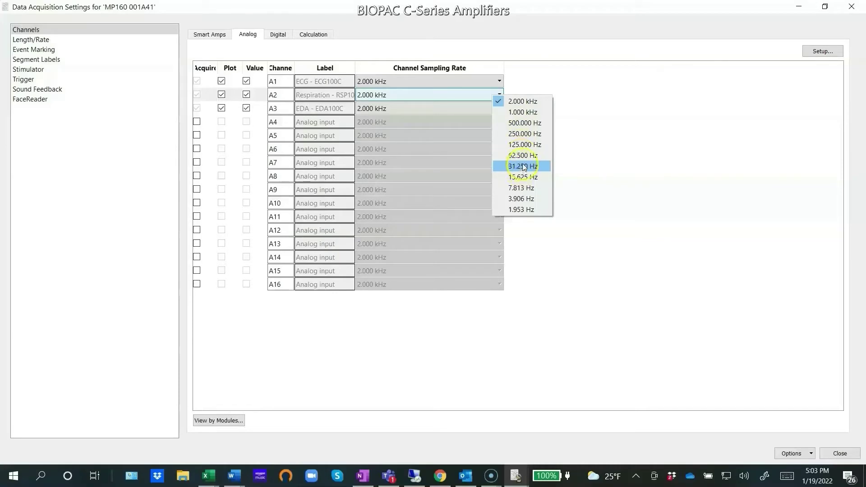
click(520, 156)
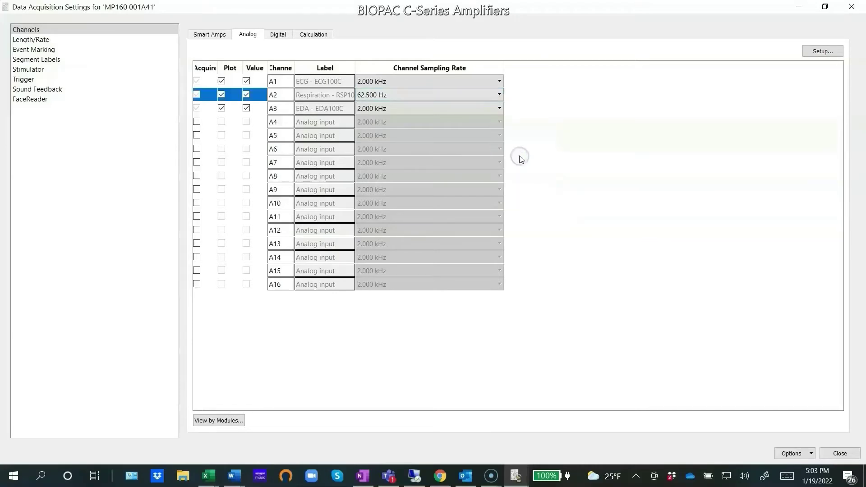
Set the channel sampling rate of the A3 EDA analog channel to 62.500 Hz
click(477, 109)
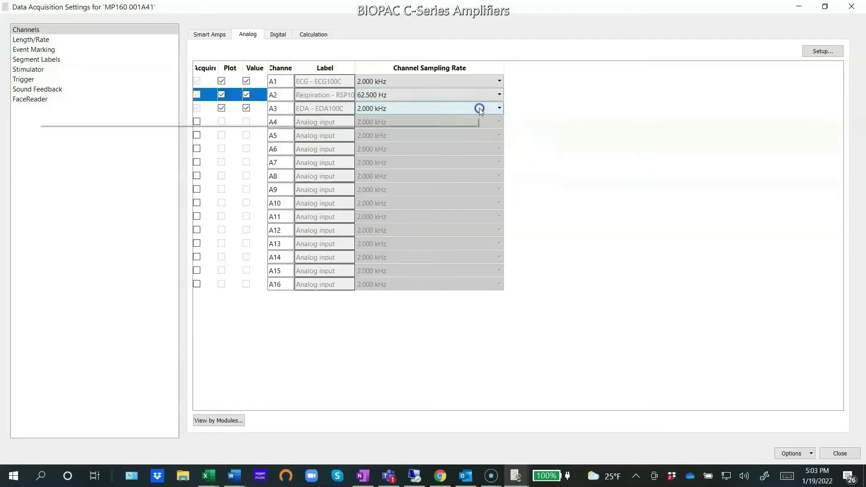
click(480, 109)
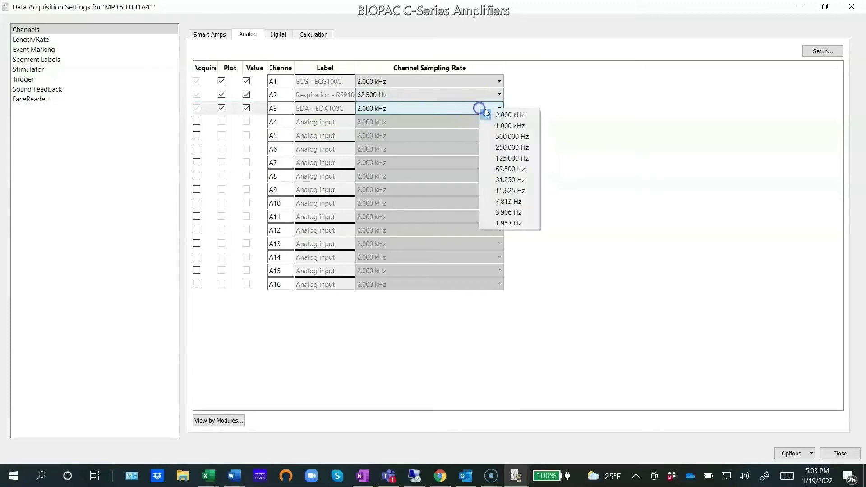
click(507, 118)
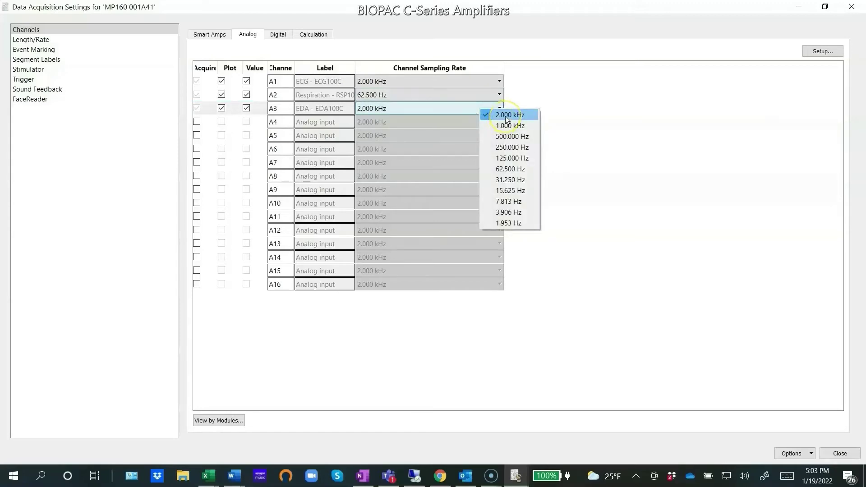
click(511, 169)
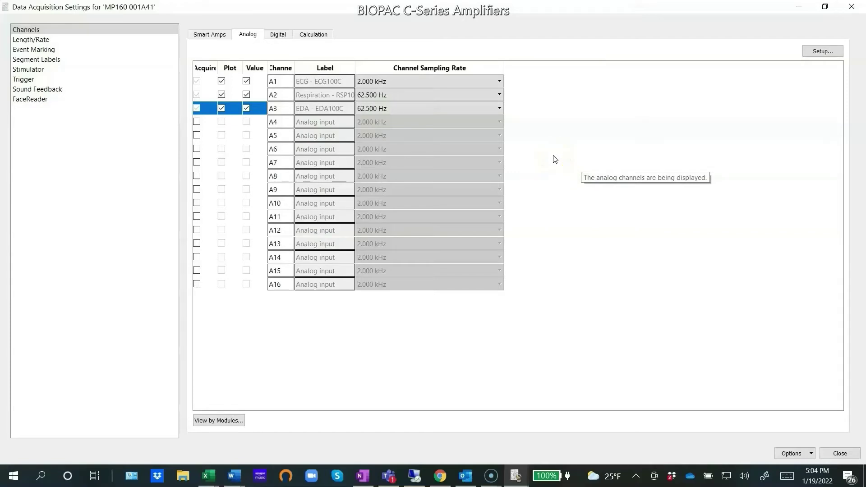
click(236, 89)
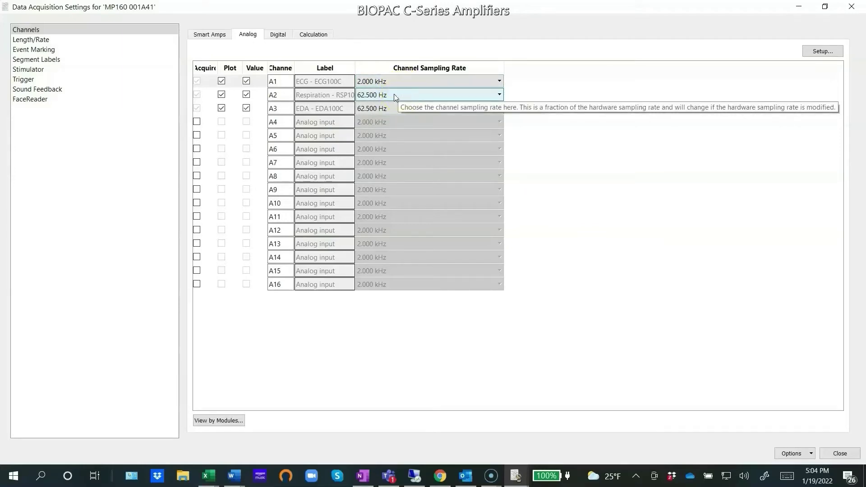
Add calculation channel C0 with the Heart Rate (from ECG) preset, using A1, ECG - ECG100C as the plotted source
click(311, 35)
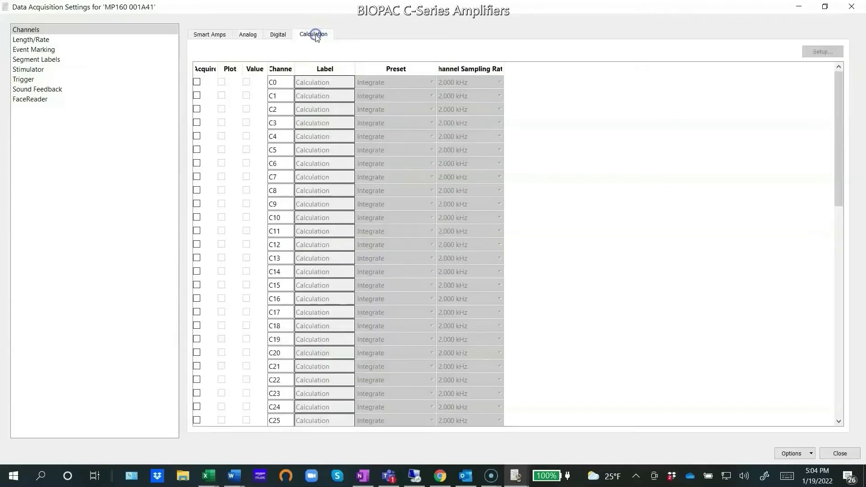
click(197, 83)
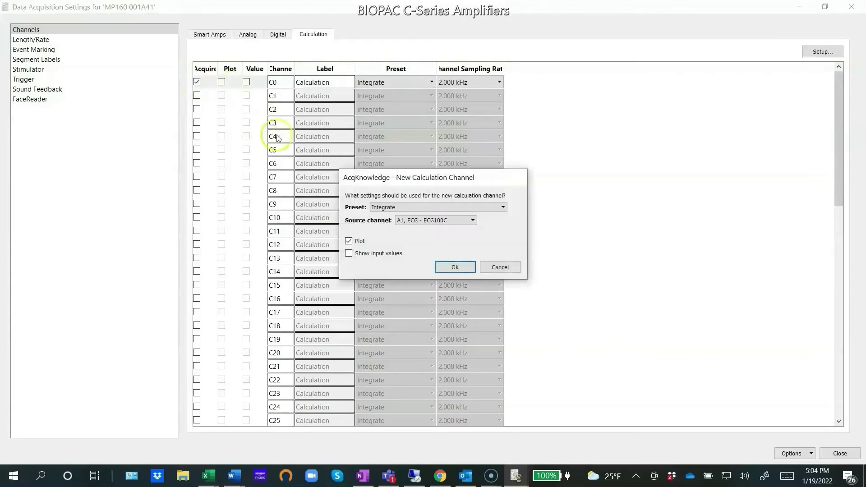
click(497, 208)
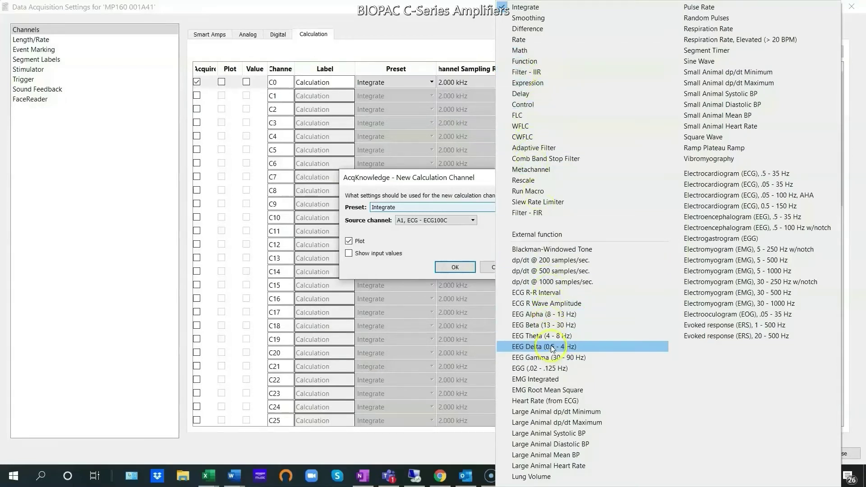
click(545, 401)
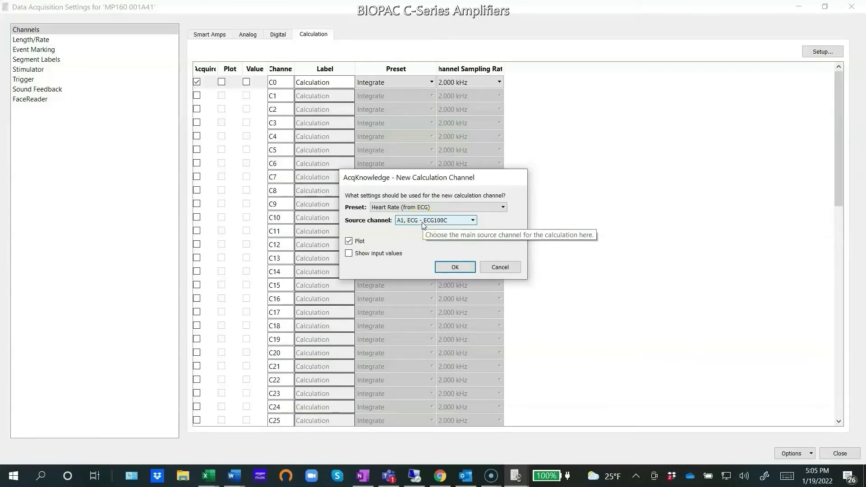
click(437, 223)
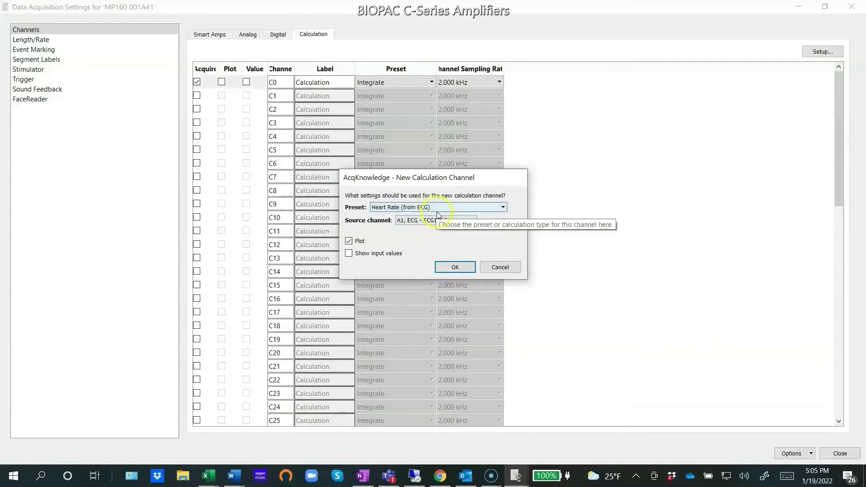
click(459, 268)
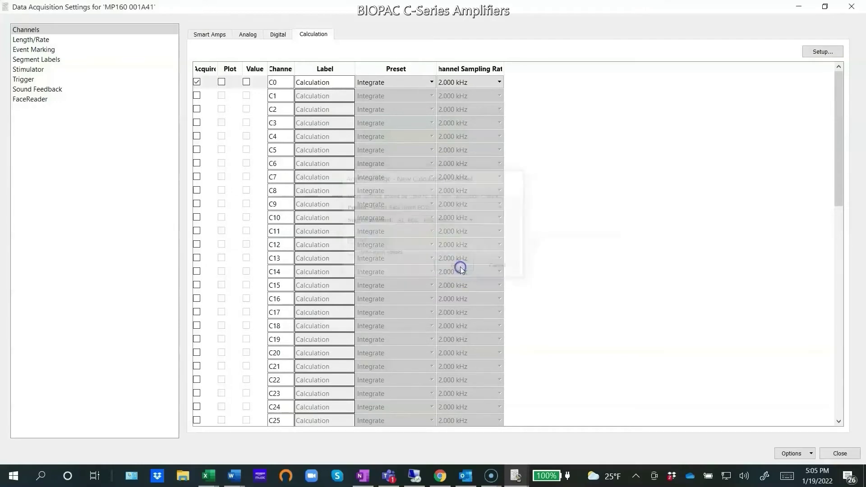
Add calculation channel C1 with the Respiration Rate preset, using A2, Respiration - RSP100C as its source channel
click(197, 96)
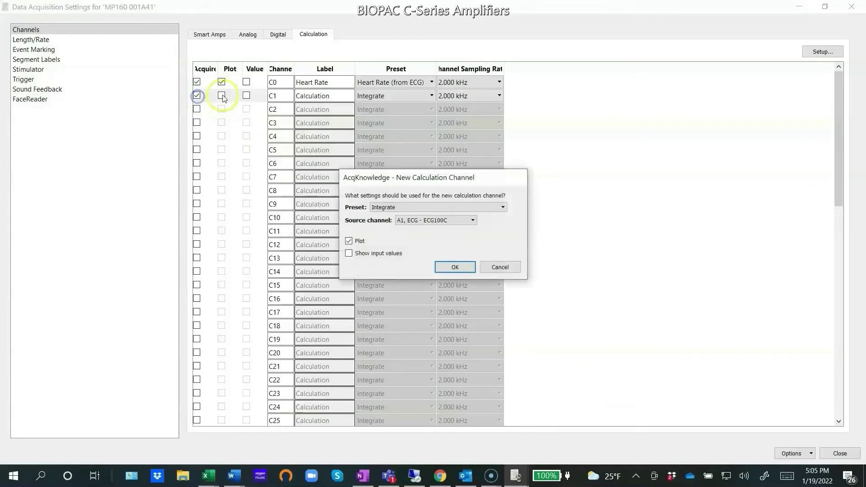
click(413, 207)
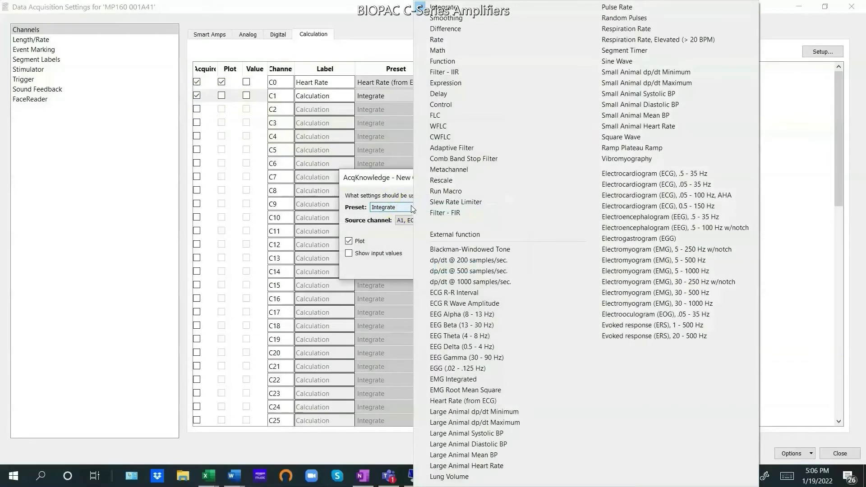
click(628, 30)
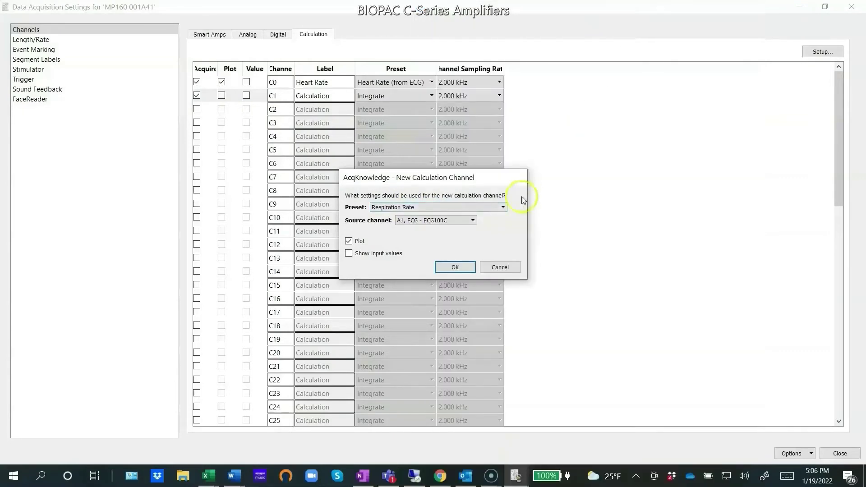
click(460, 223)
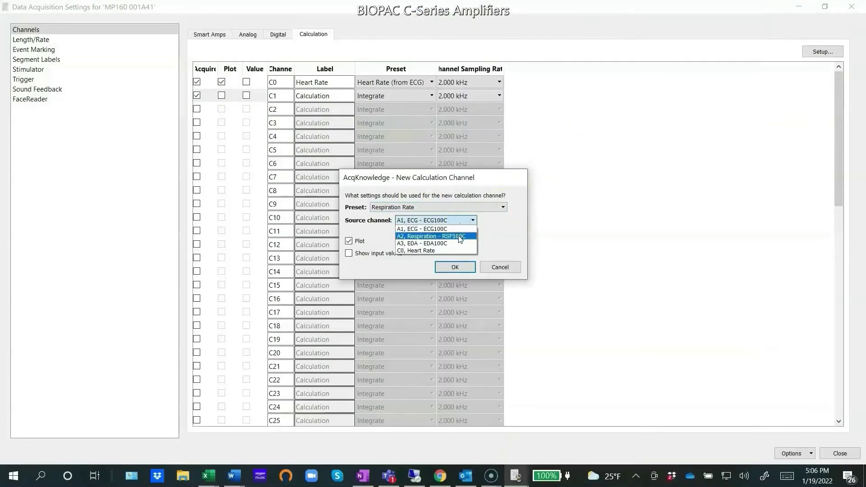
click(460, 236)
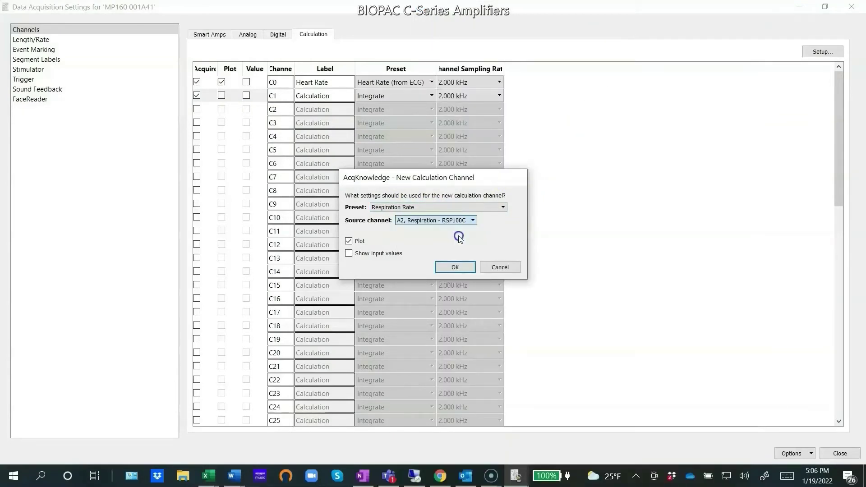
click(459, 267)
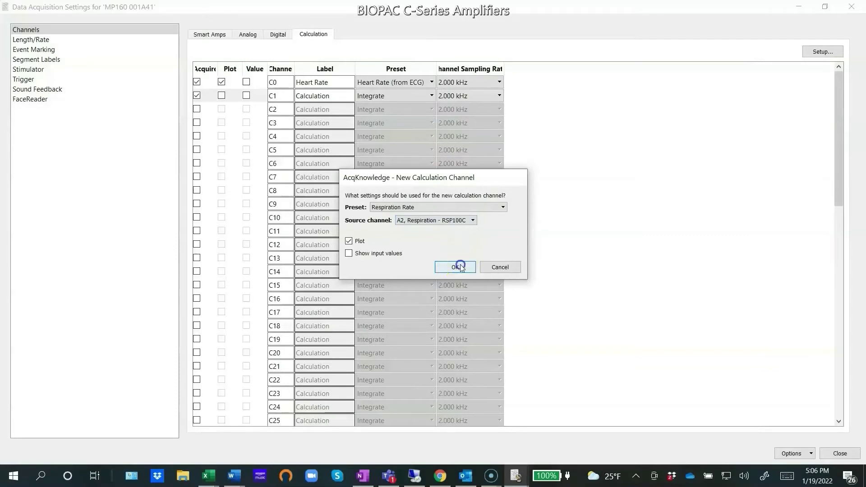
Enable input value display for the Heart Rate and Respiration Rate calculation channels
click(247, 84)
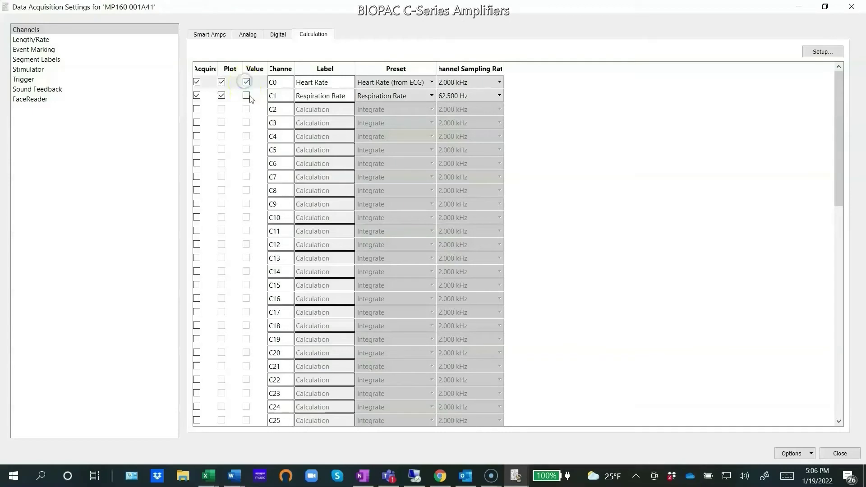
click(246, 96)
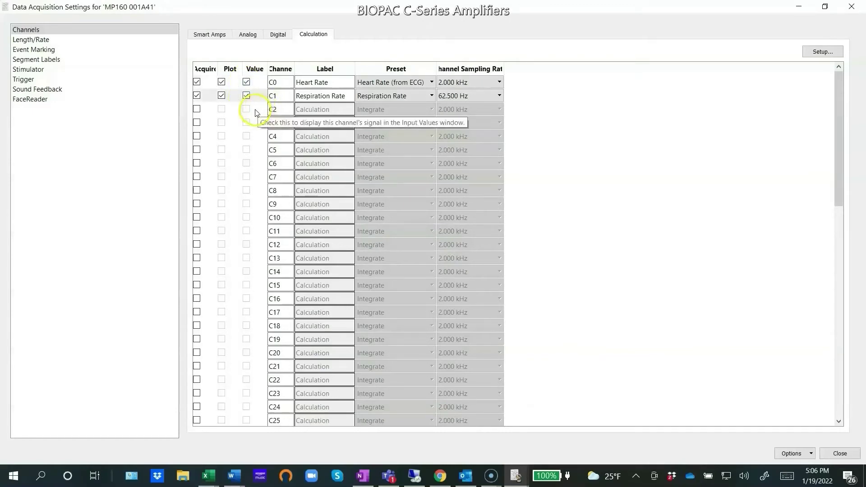
Compare the analog channels with the calculation channels, checking their labels, presets and sampling rates
click(253, 38)
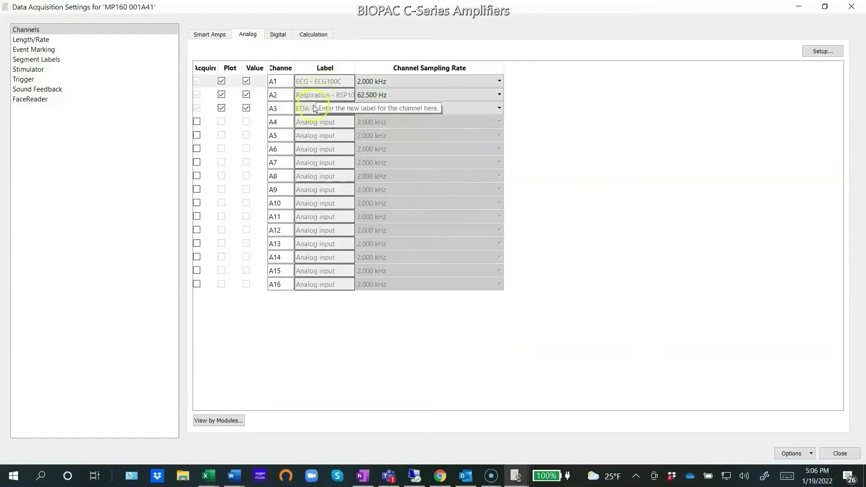
click(315, 40)
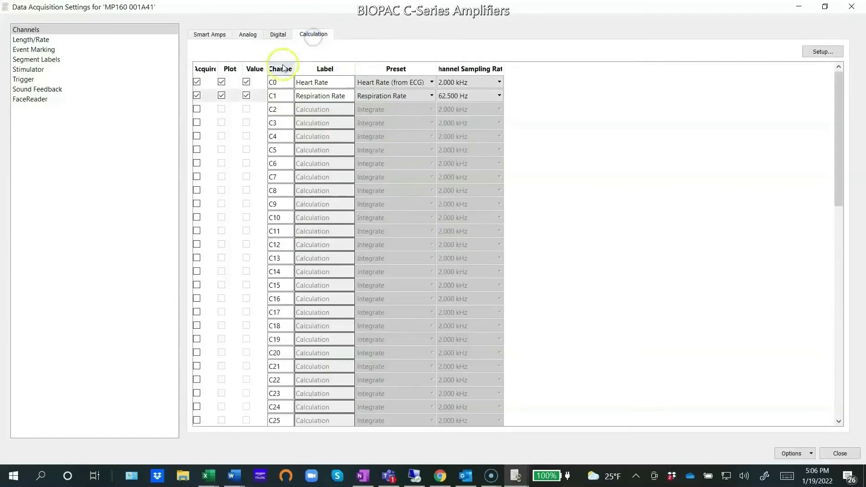
click(387, 89)
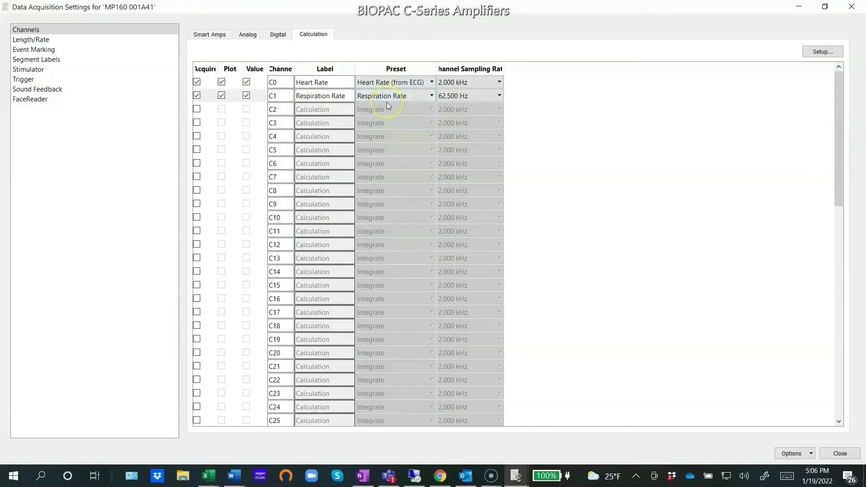
click(386, 103)
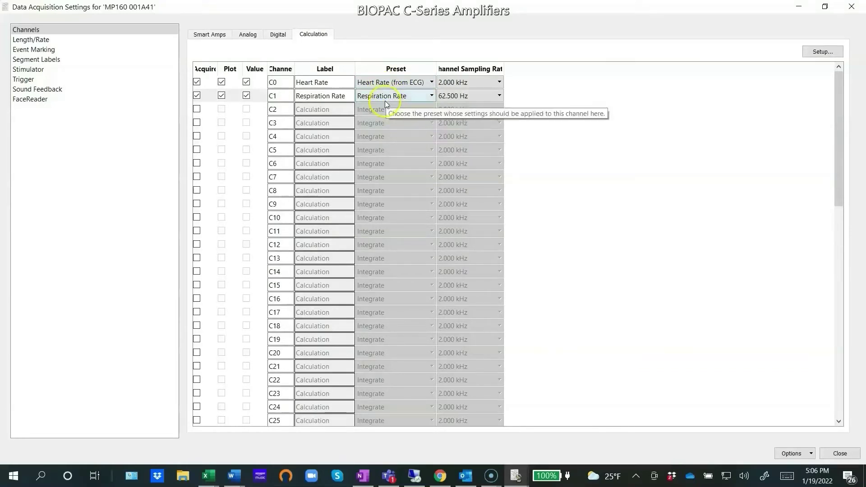
click(396, 104)
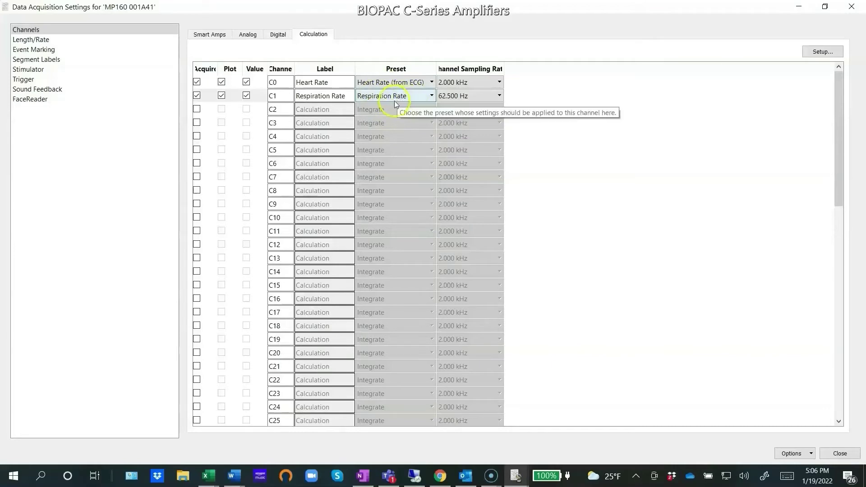
click(388, 87)
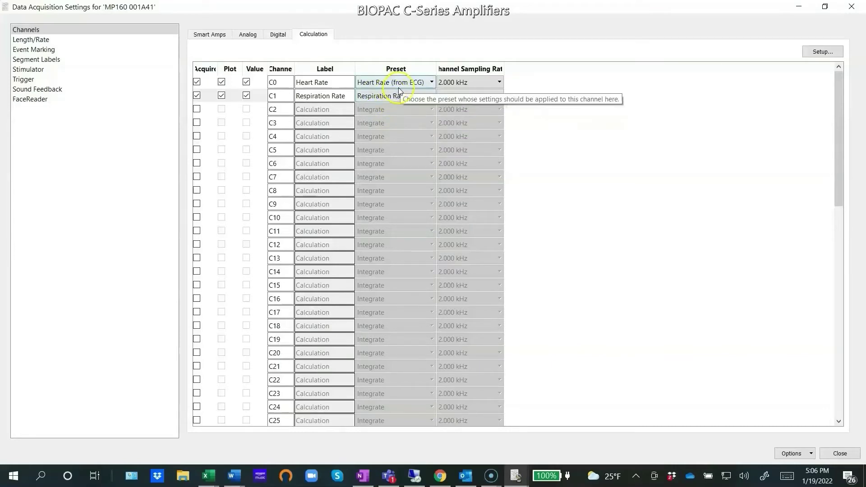
click(316, 38)
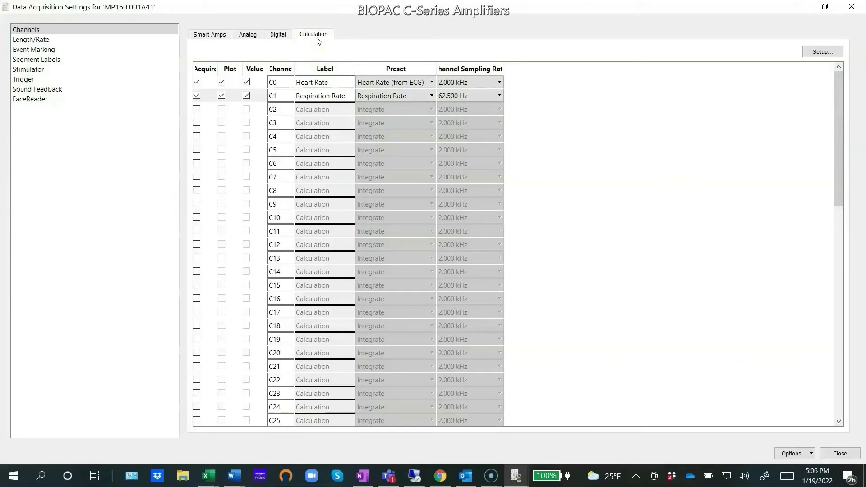
click(247, 35)
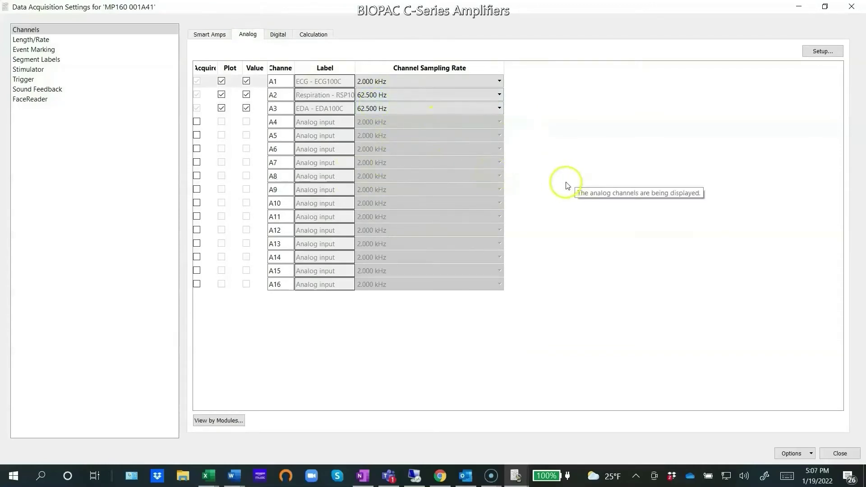
Save the acquisition setup as a graph template named Sample1.gtl in the Desktop folder
click(801, 454)
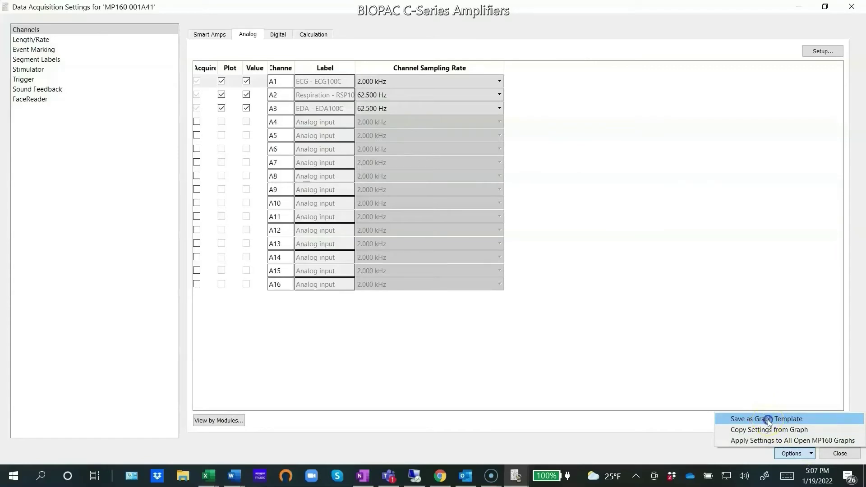
click(768, 421)
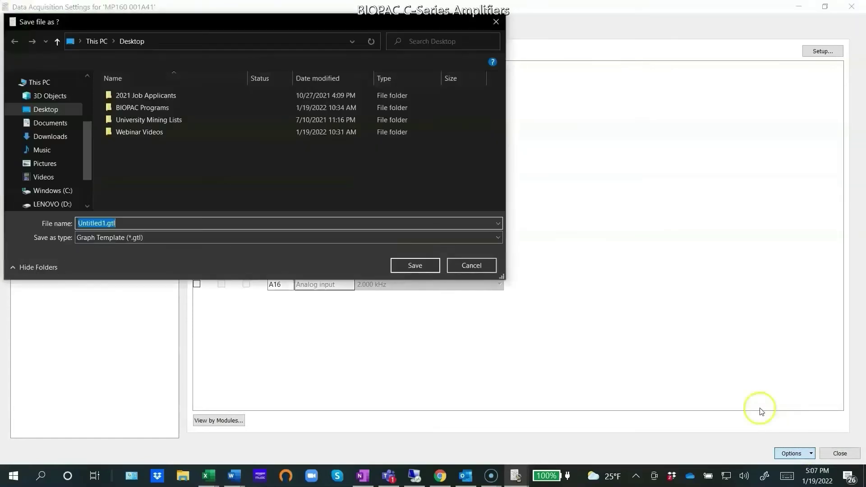
drag(317, 30, 490, 108)
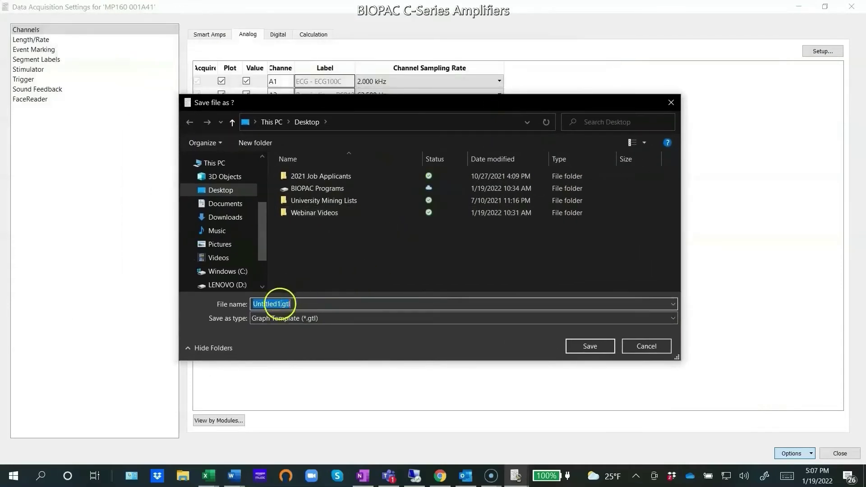
click(265, 305)
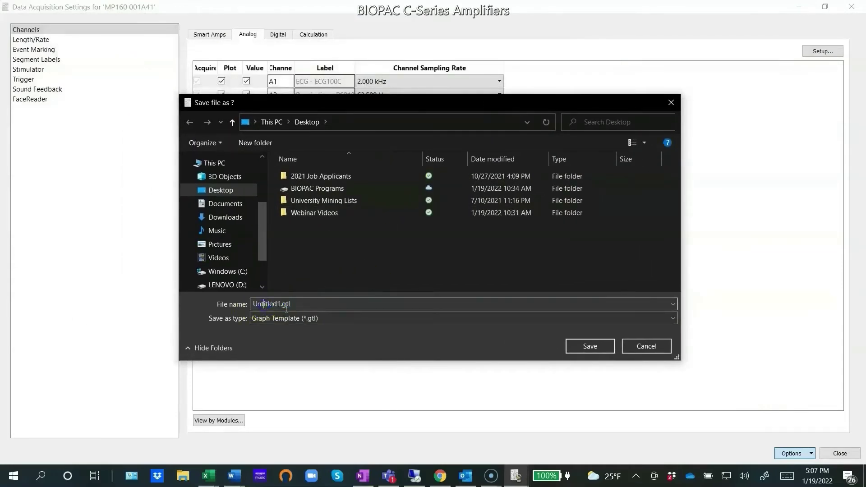
click(279, 304)
drag(279, 305, 251, 304)
text(Sample1)
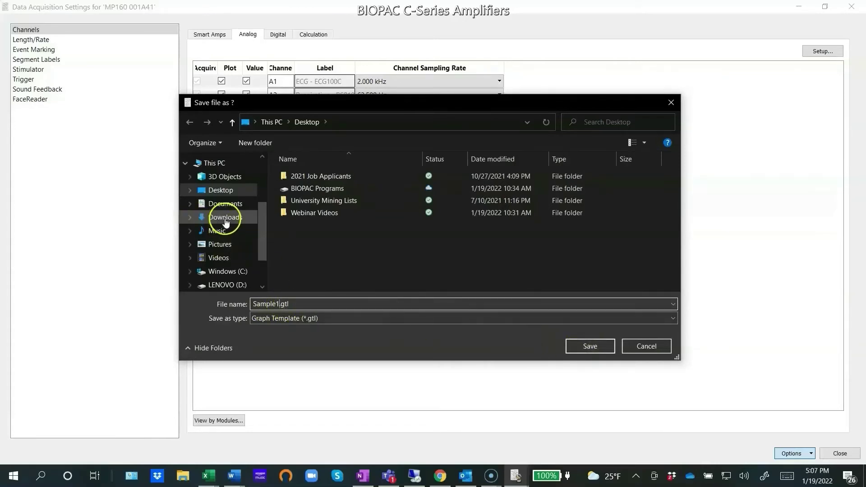
click(225, 192)
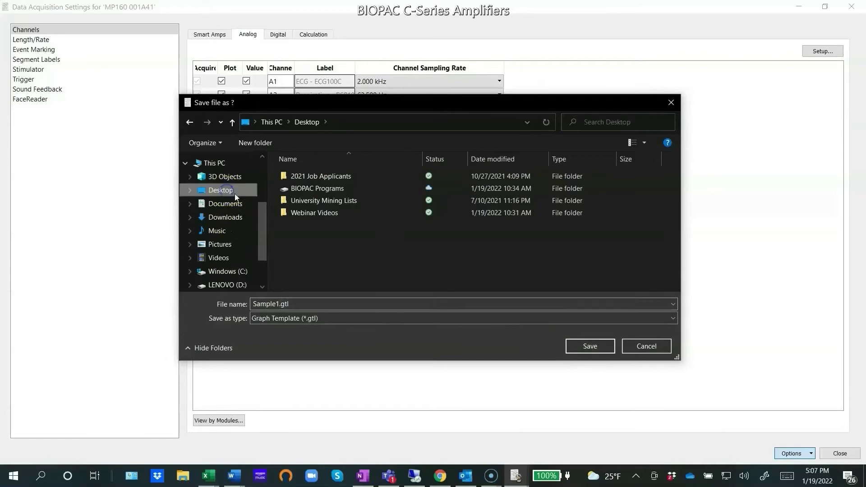
click(587, 345)
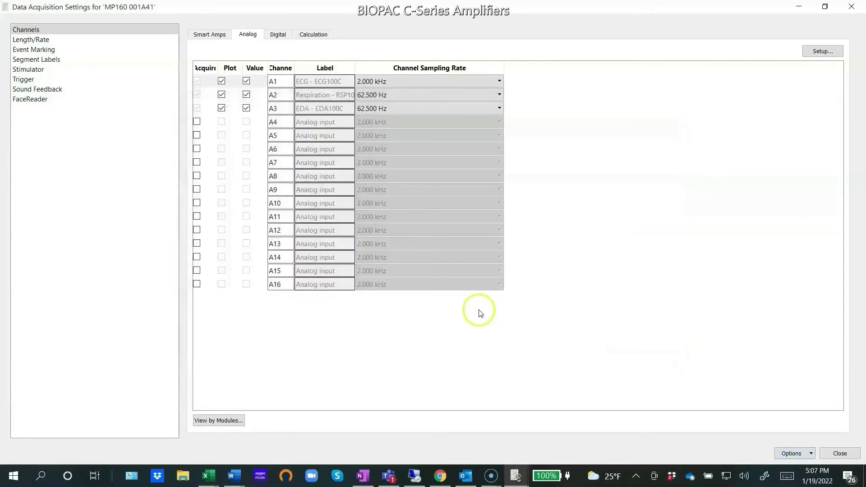
Close the settings and the current graph, and open a maximized new graph from the recent template Sample1.gtl
click(840, 454)
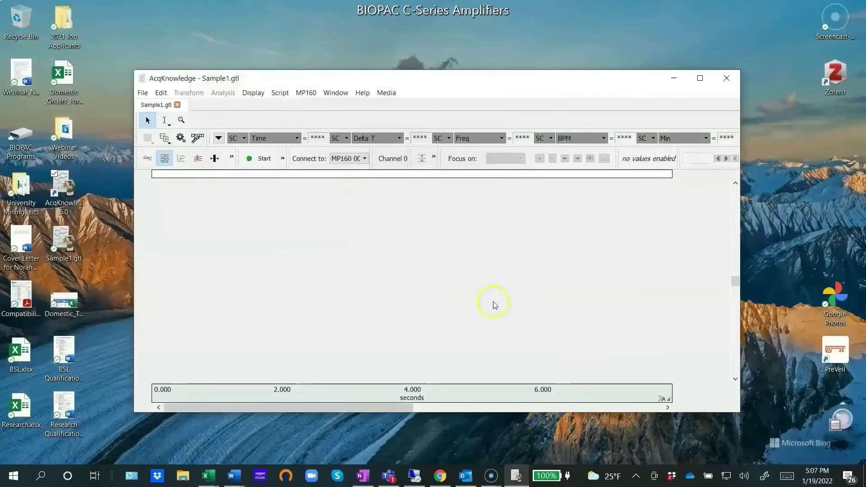
click(178, 105)
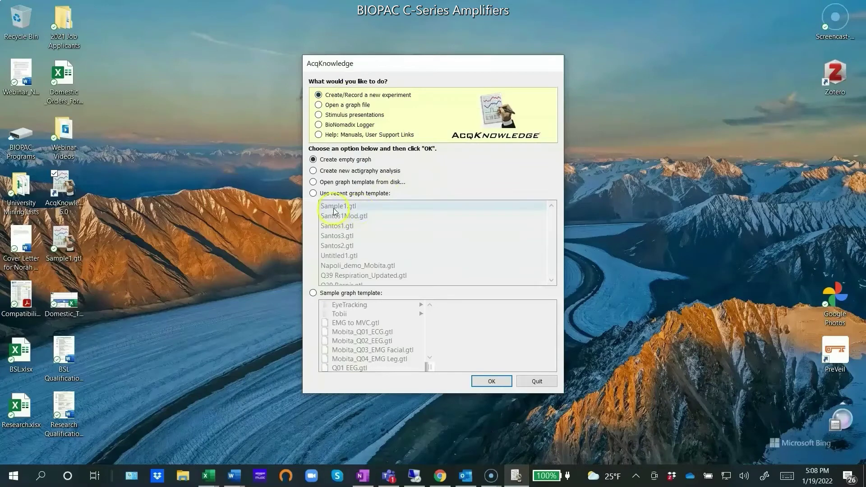
click(313, 194)
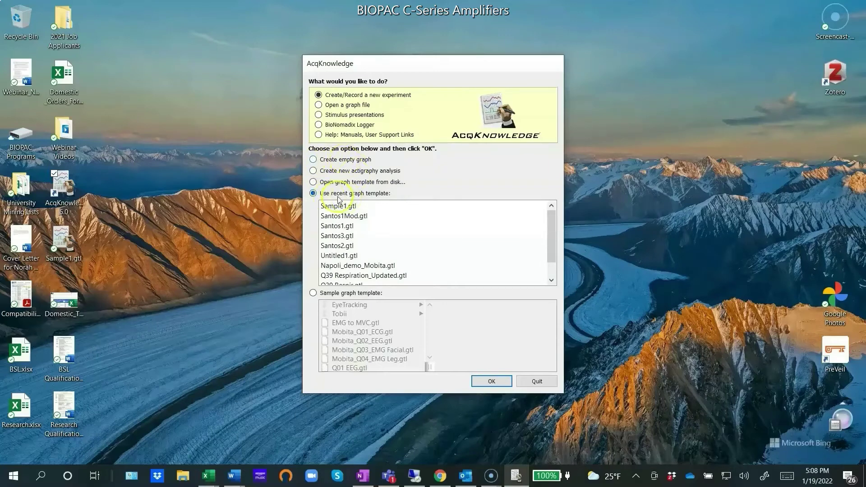
double_click(351, 205)
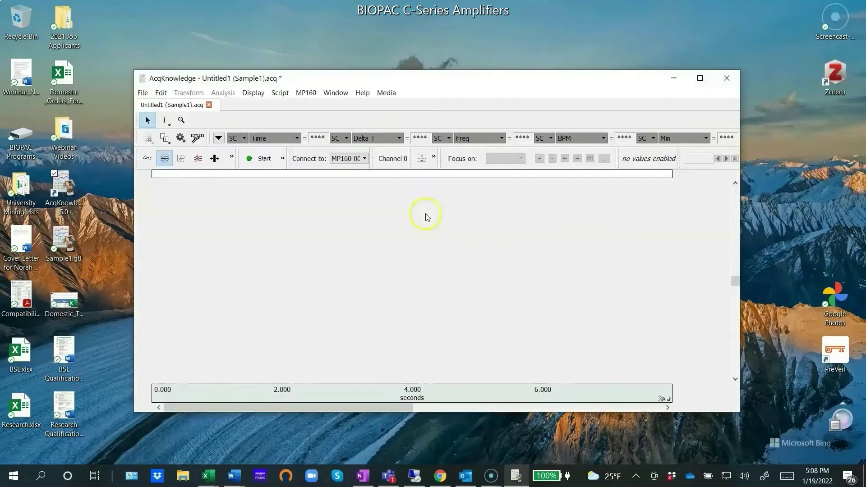
click(700, 78)
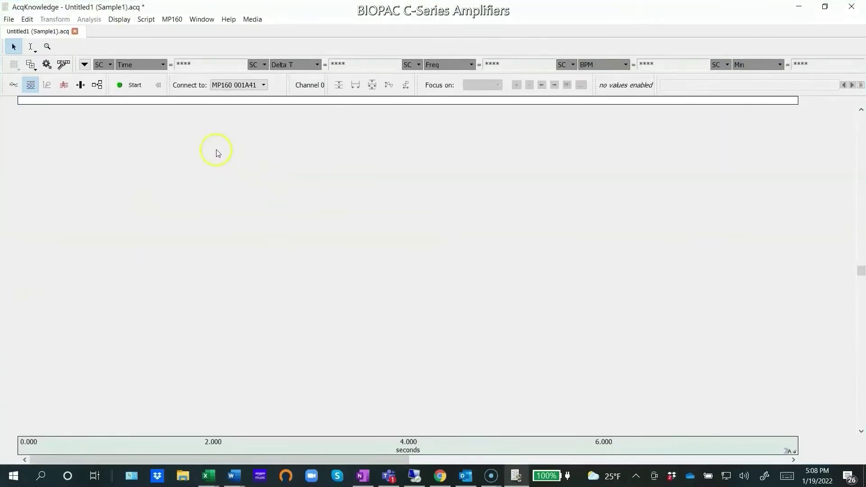
Check the analog and calculation channel settings loaded from the template in the MP160 data acquisition setup
click(172, 19)
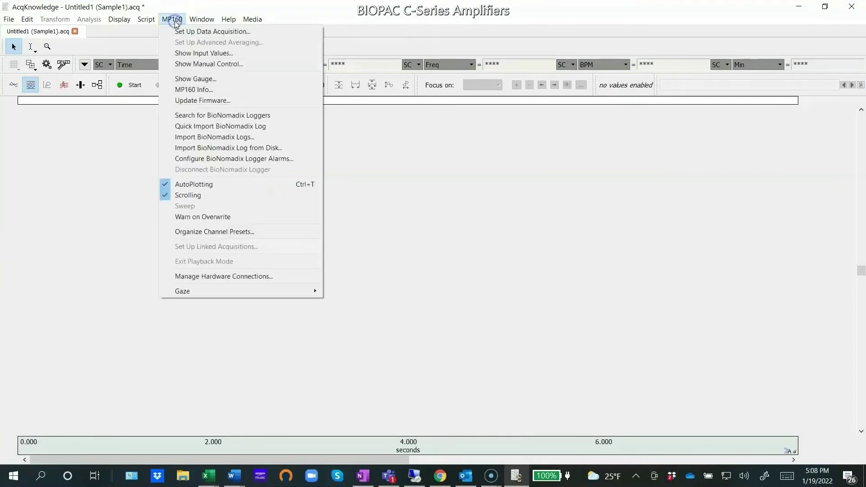
click(195, 32)
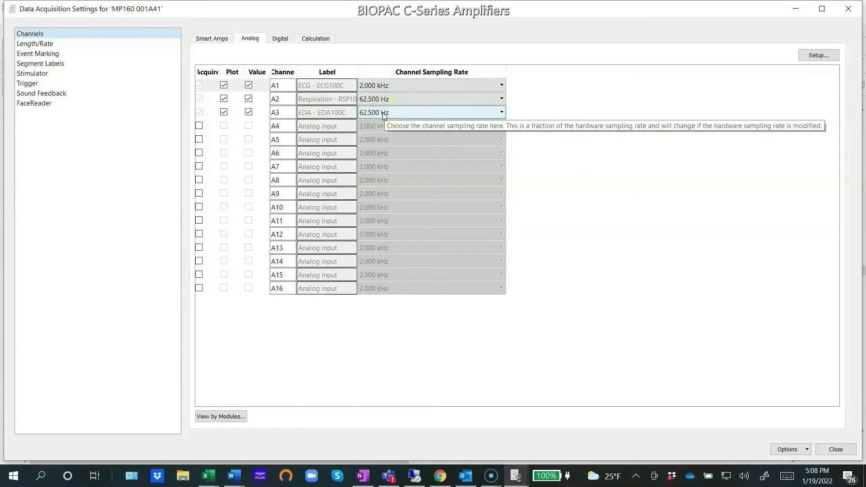
click(310, 40)
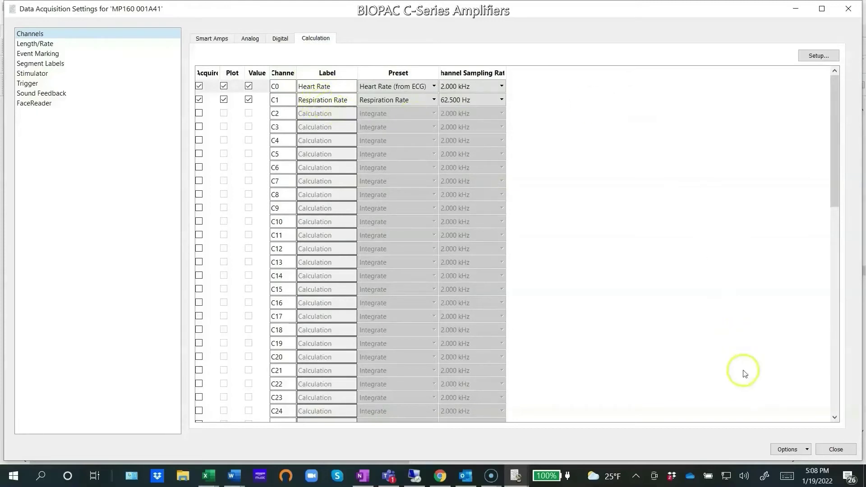
click(836, 449)
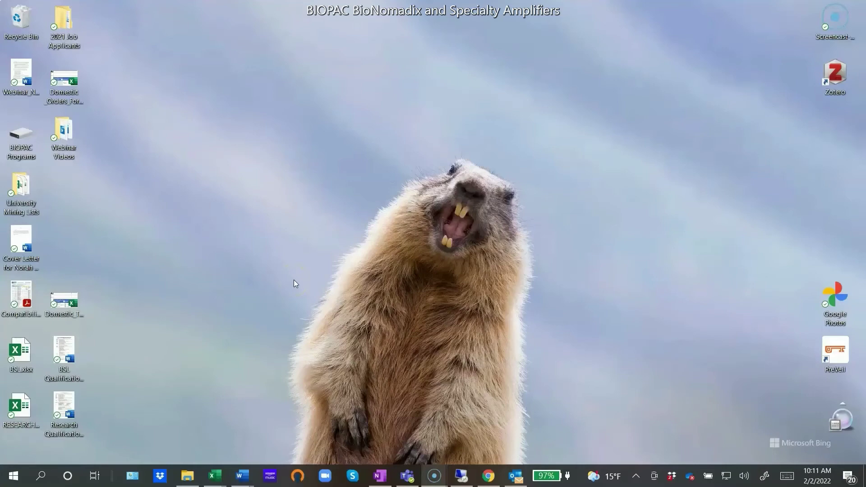
Launch AcqKnowledge 5.0 from the BIOPAC Programs folder and create an empty graph for MP160 001A41
double_click(19, 140)
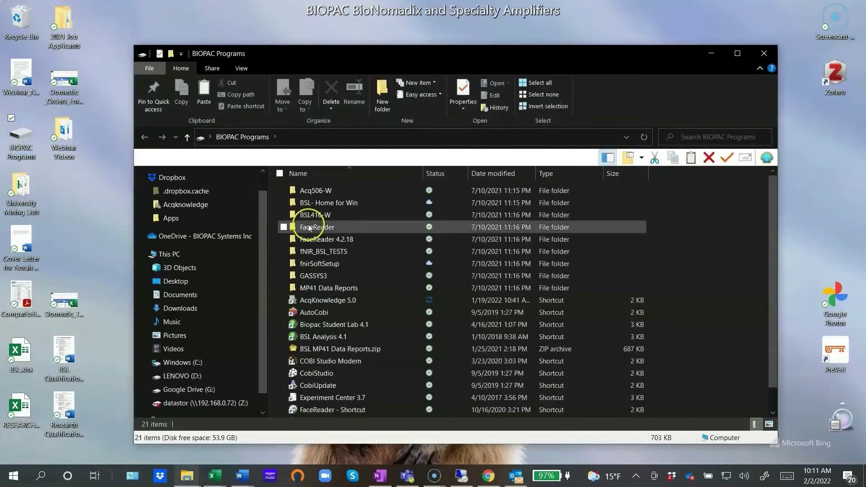
click(334, 301)
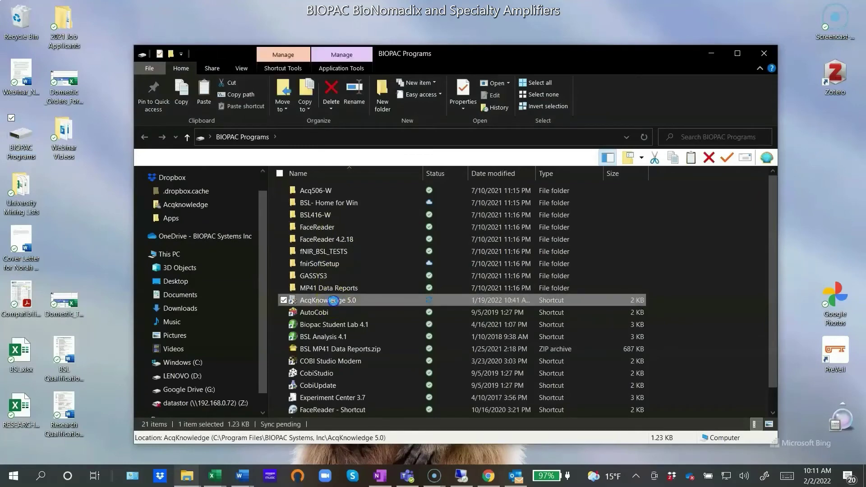
double_click(334, 301)
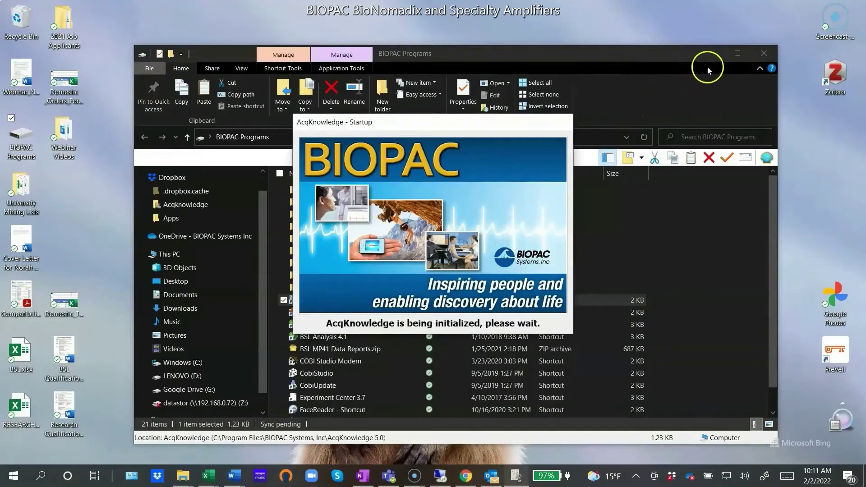
click(764, 53)
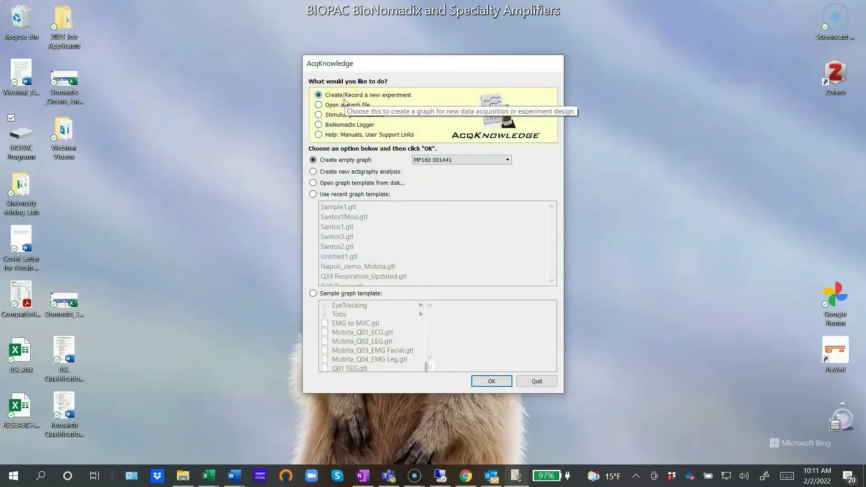
click(492, 382)
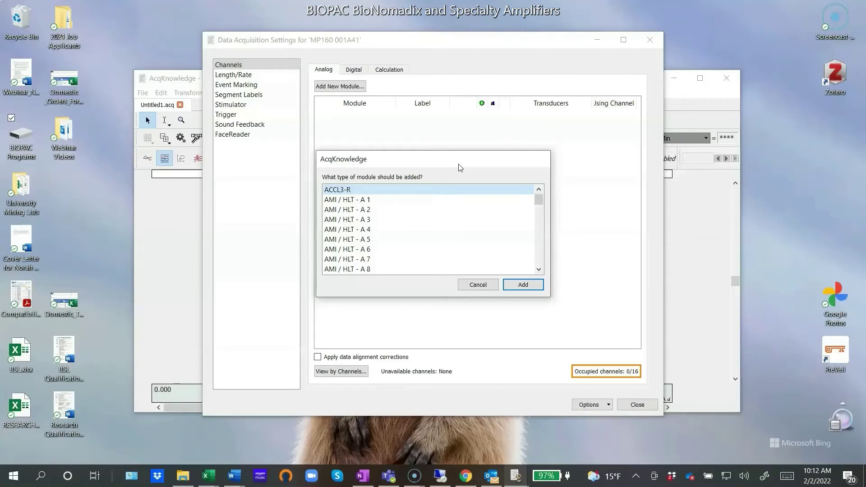
Add an RSPEC-R module to the analog channels from the list of module types
drag(456, 167, 481, 167)
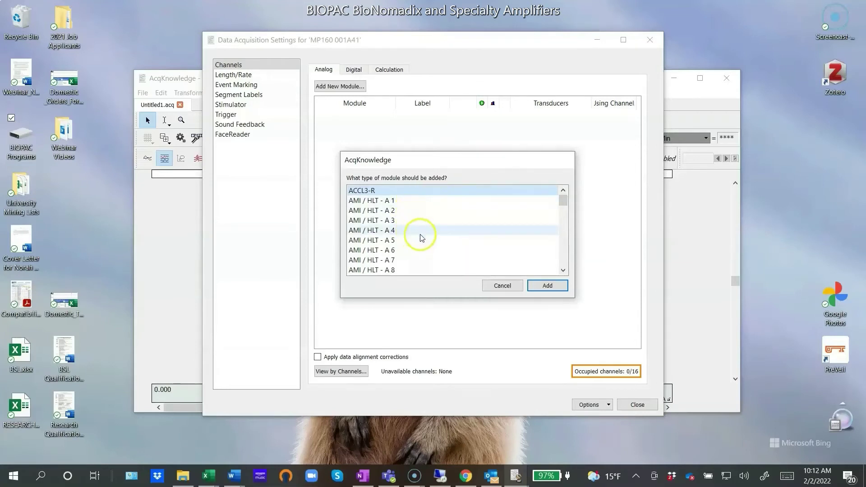
drag(562, 203, 563, 209)
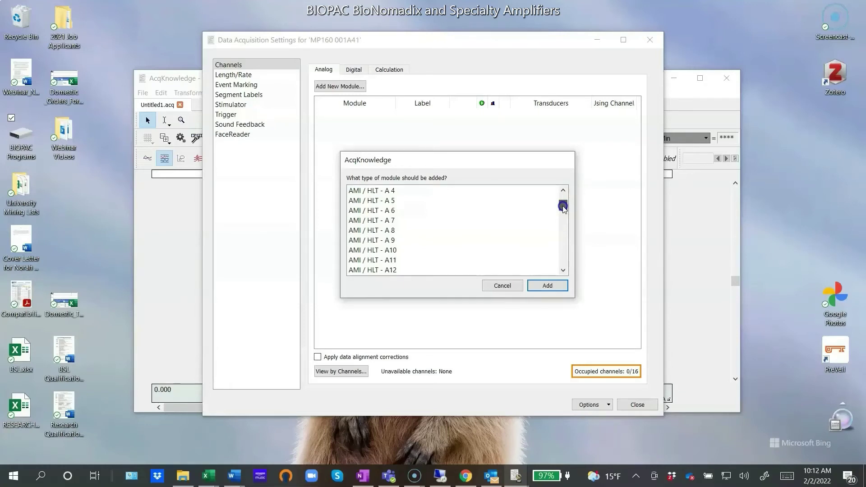
drag(562, 208, 565, 225)
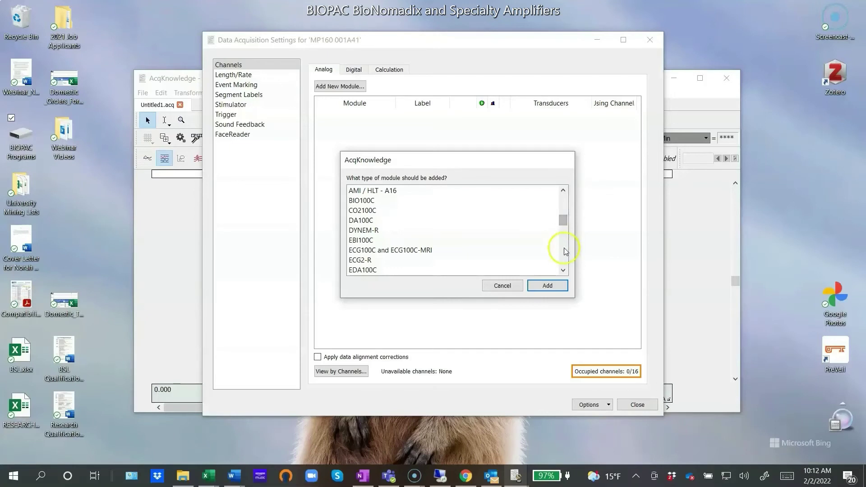
click(563, 270)
drag(563, 271, 563, 270)
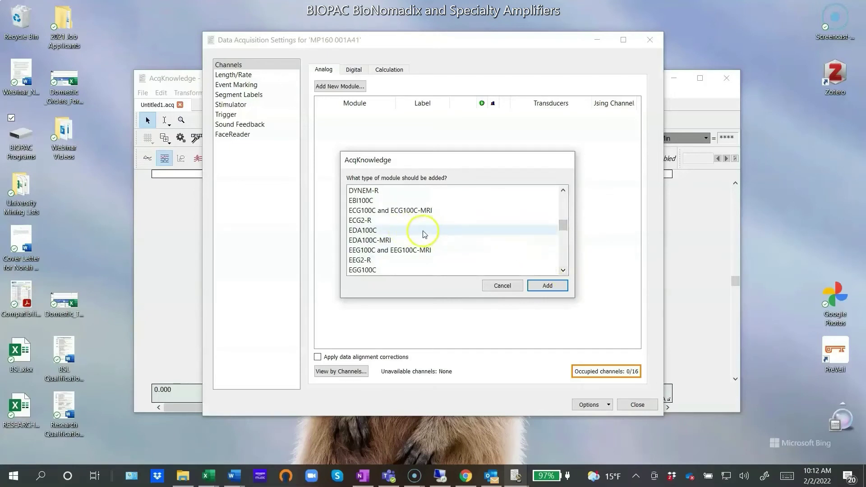
click(563, 271)
click(563, 271)
click(563, 271)
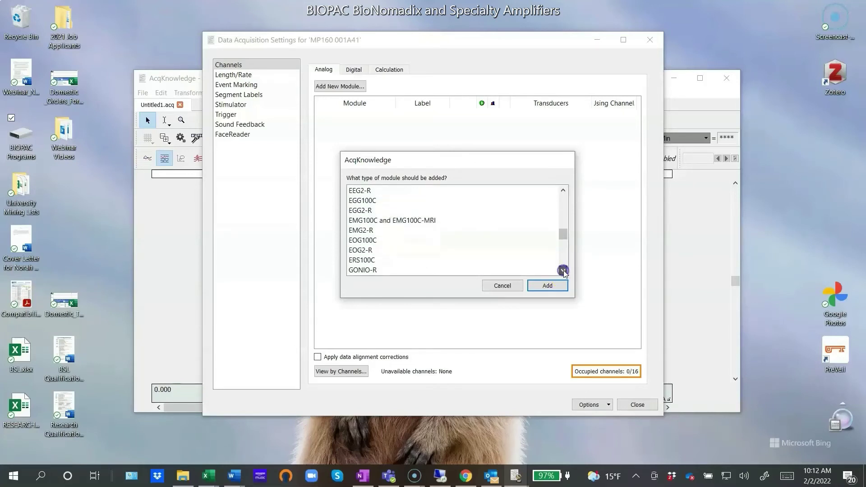
click(563, 270)
click(563, 271)
click(563, 271)
click(563, 271)
click(563, 271)
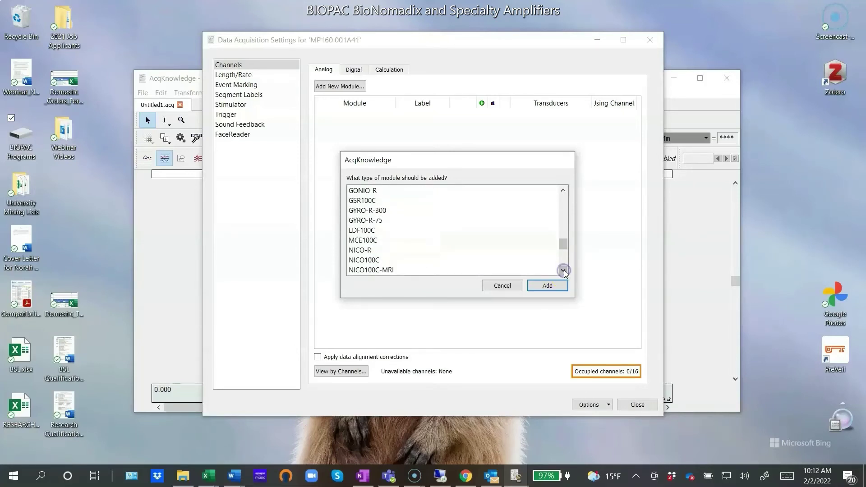
click(563, 270)
click(563, 271)
click(563, 271)
click(563, 271)
click(563, 271)
click(563, 270)
click(563, 271)
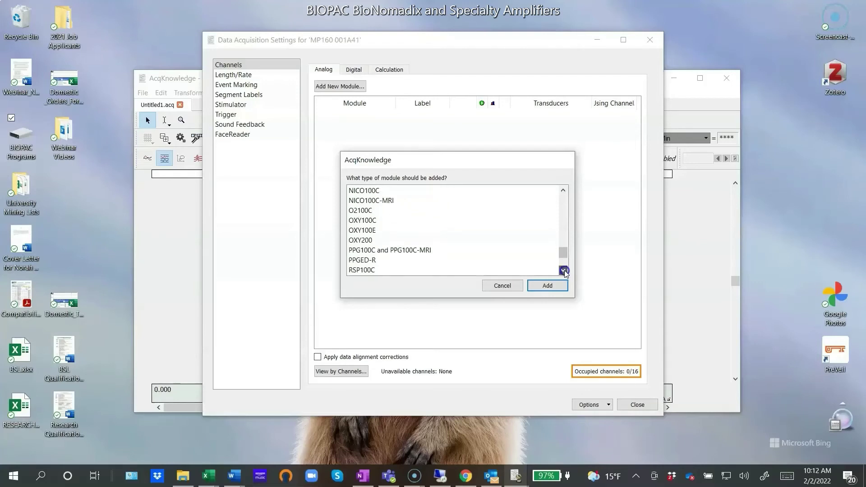
click(563, 271)
click(563, 271)
click(551, 271)
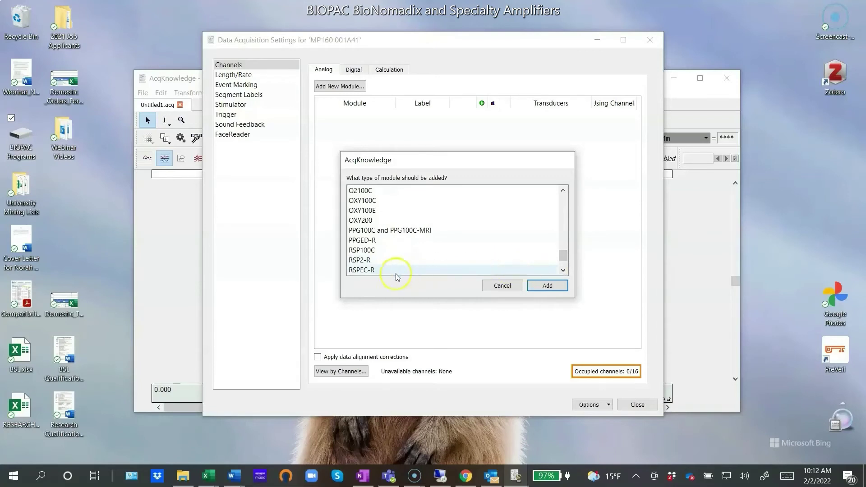
click(371, 271)
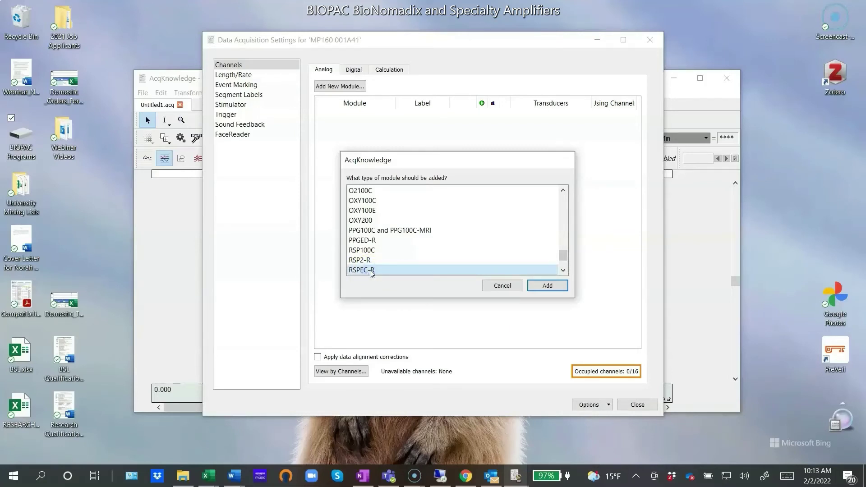
click(547, 286)
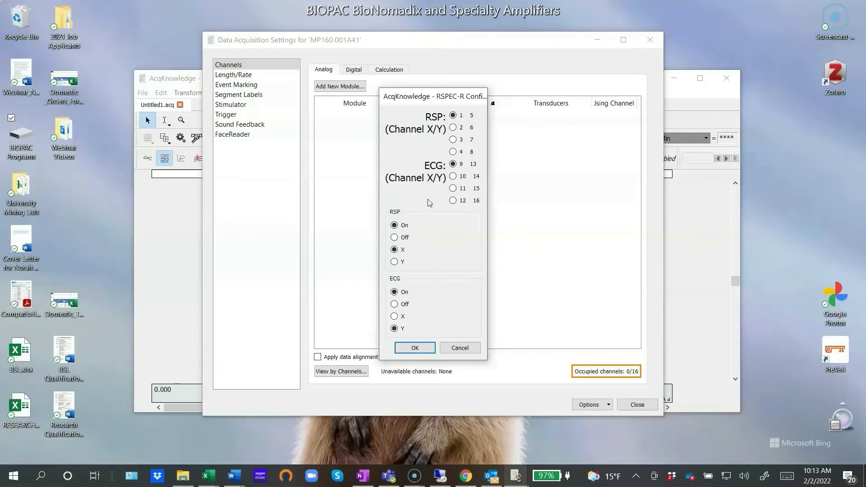
click(427, 199)
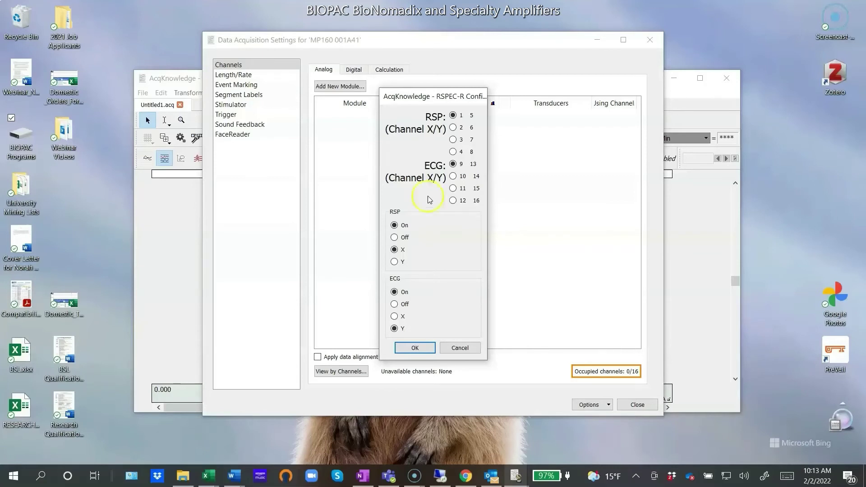
click(421, 131)
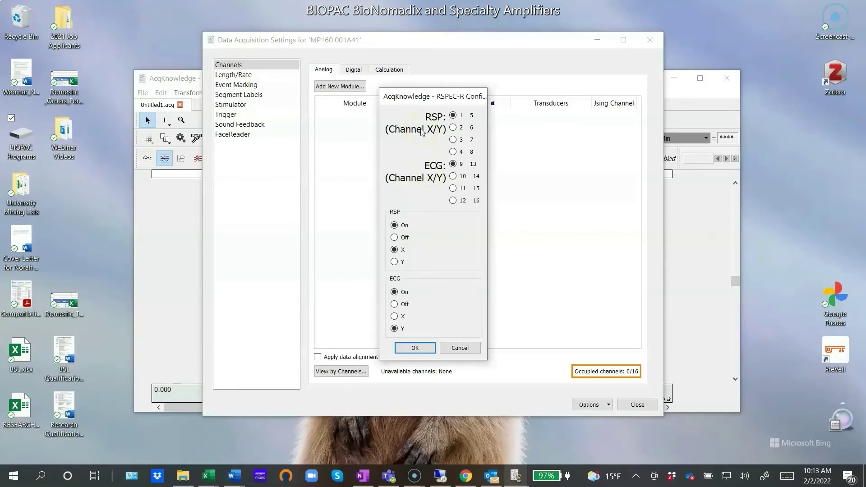
click(434, 178)
click(433, 119)
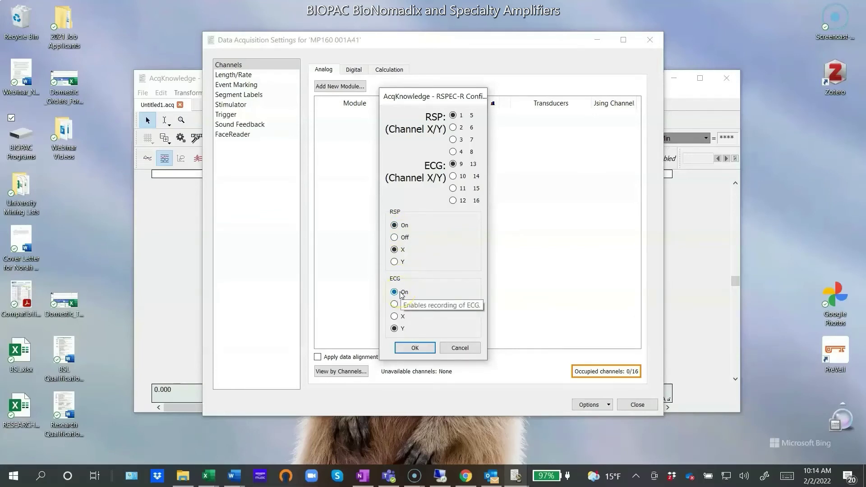
Try turning ECG off and moving RSP through channel pairs 2/6, 3/7 and 4/8 with Y, and restore the original RSPEC-R choices
click(395, 305)
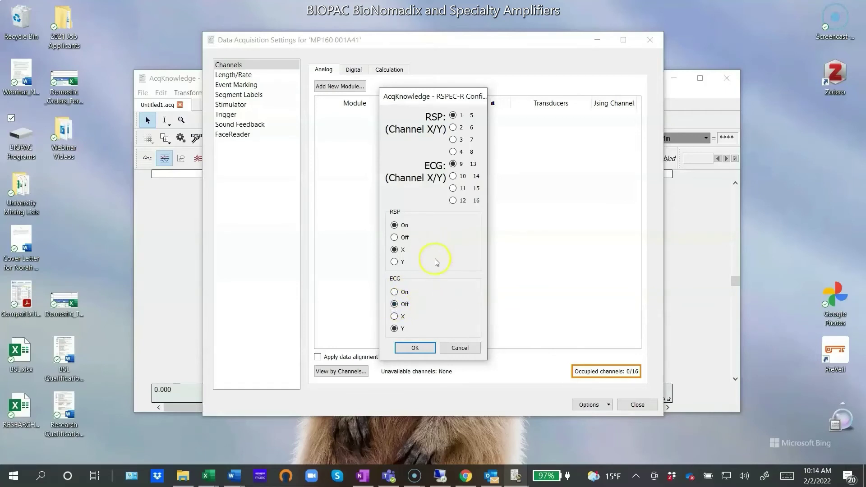
click(396, 293)
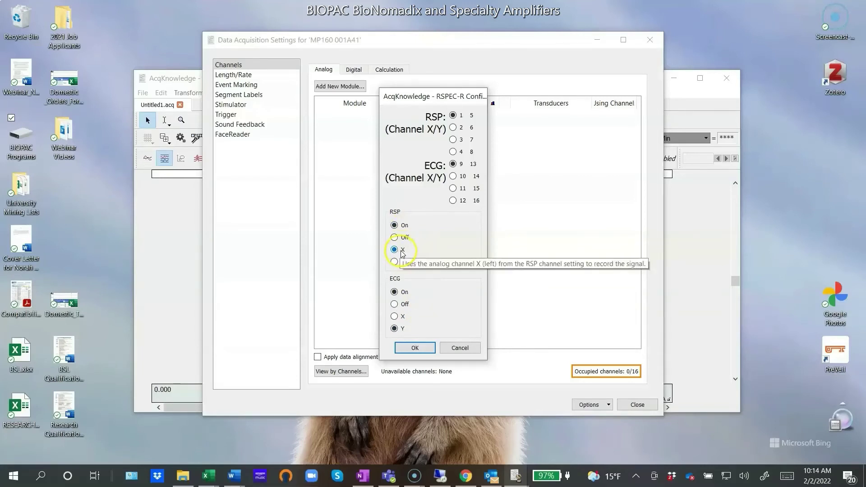
click(454, 117)
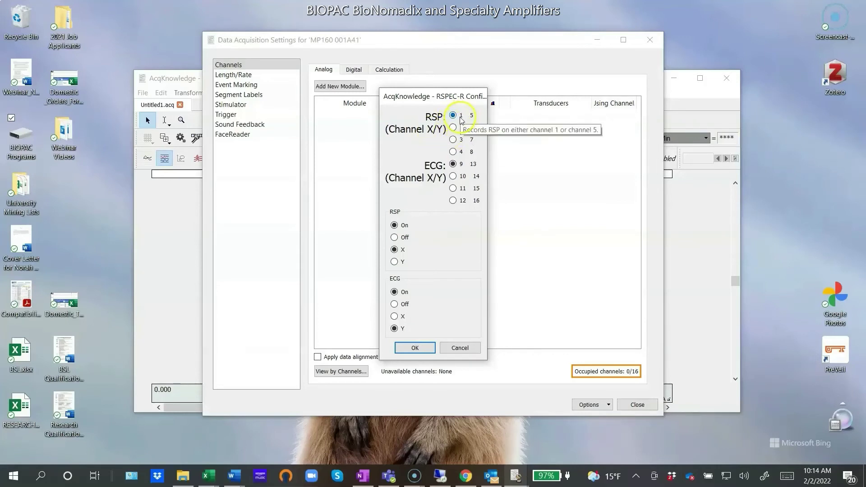
click(453, 128)
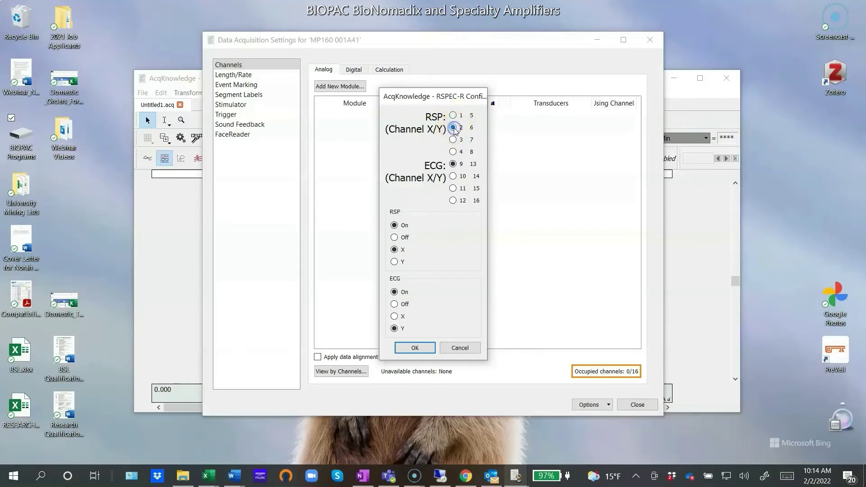
click(453, 140)
click(453, 153)
click(394, 262)
click(453, 116)
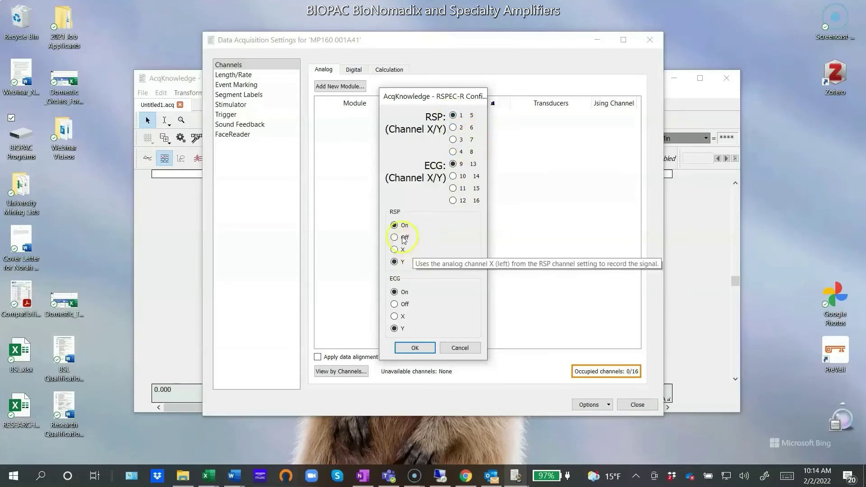
click(394, 251)
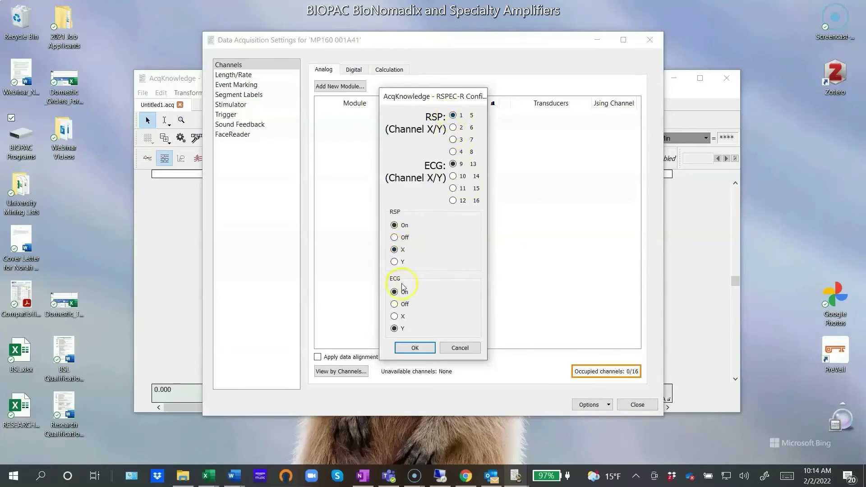
Set the RSPEC-R's ECG signal to X on channel pair 9/13, and confirm the module configuration and its transmitter
click(396, 318)
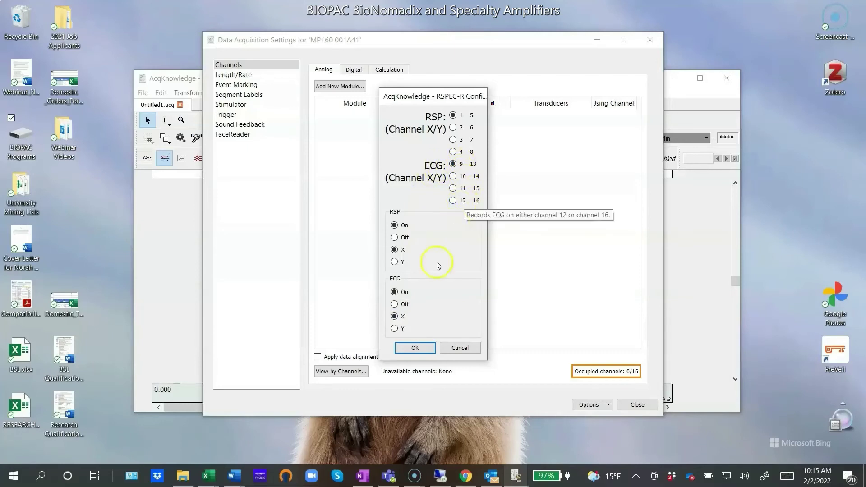
click(395, 329)
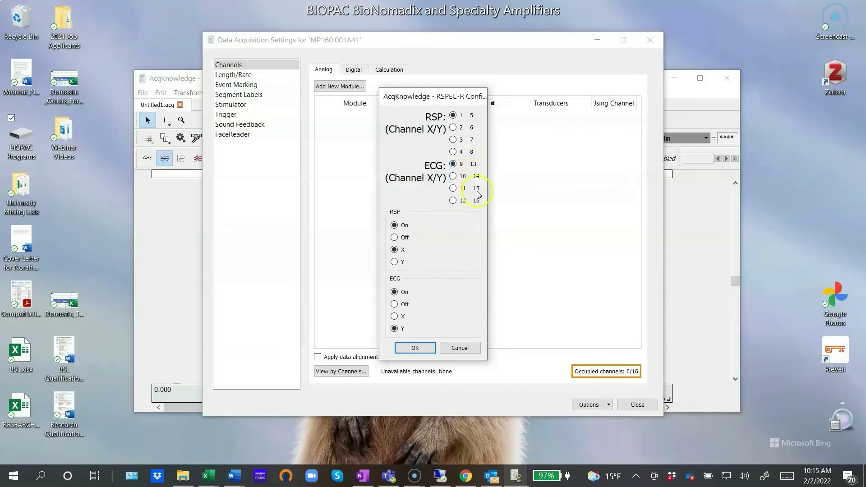
click(394, 317)
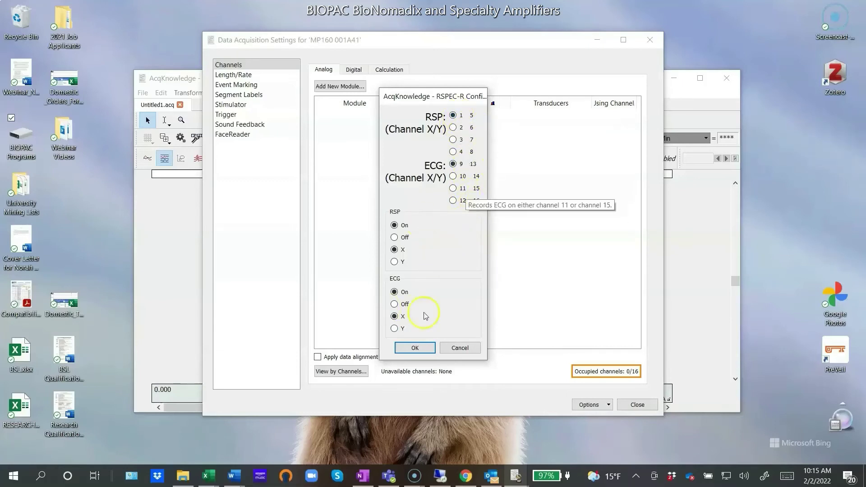
click(425, 350)
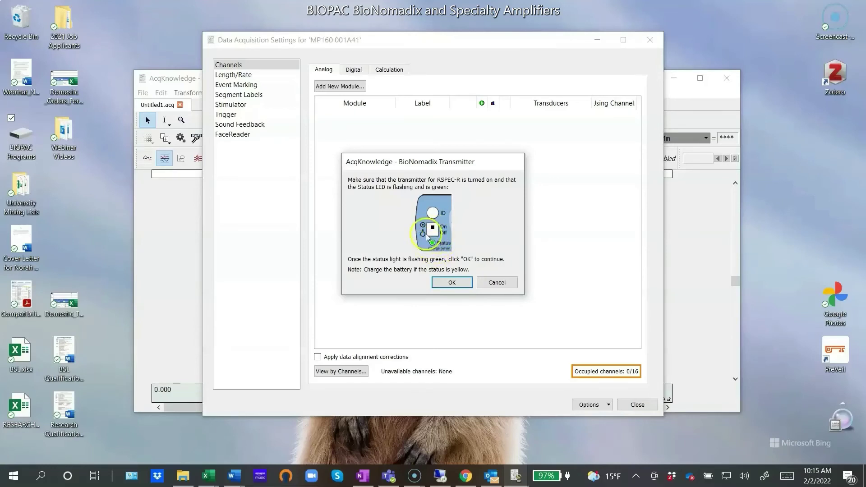
click(452, 283)
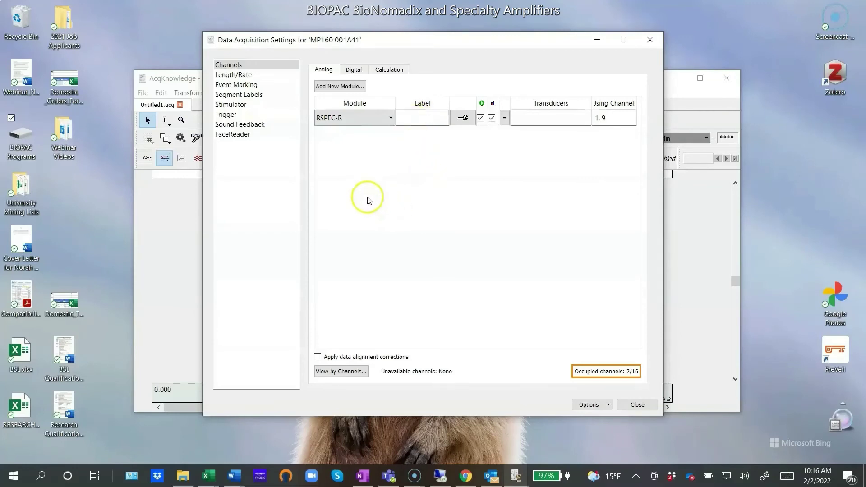
Add a PPGED-R module to the analog channels from the list of module types
click(341, 87)
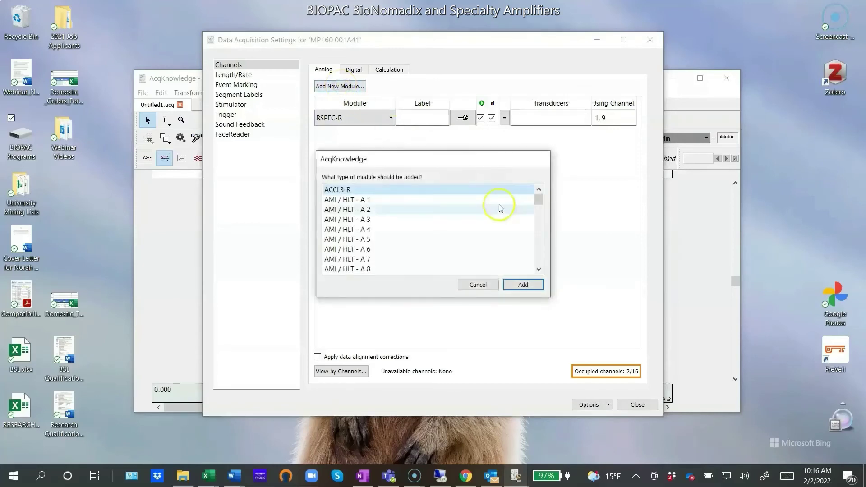
click(538, 270)
click(539, 269)
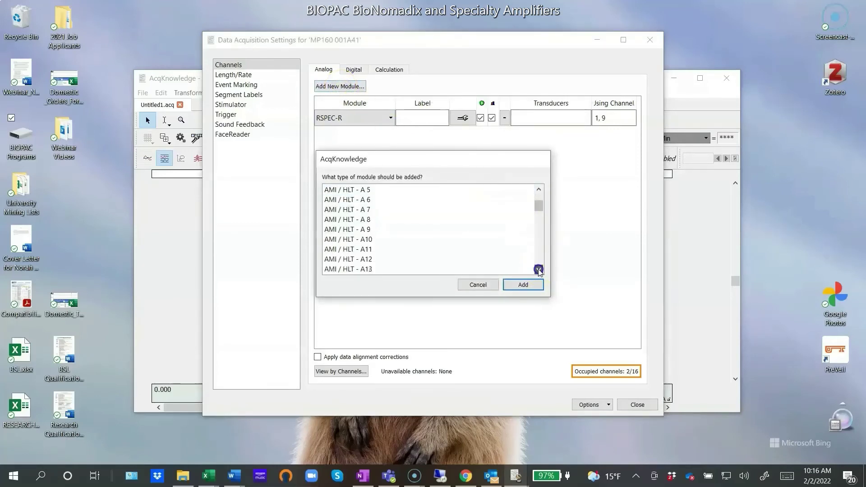
click(539, 269)
click(539, 269)
click(539, 269)
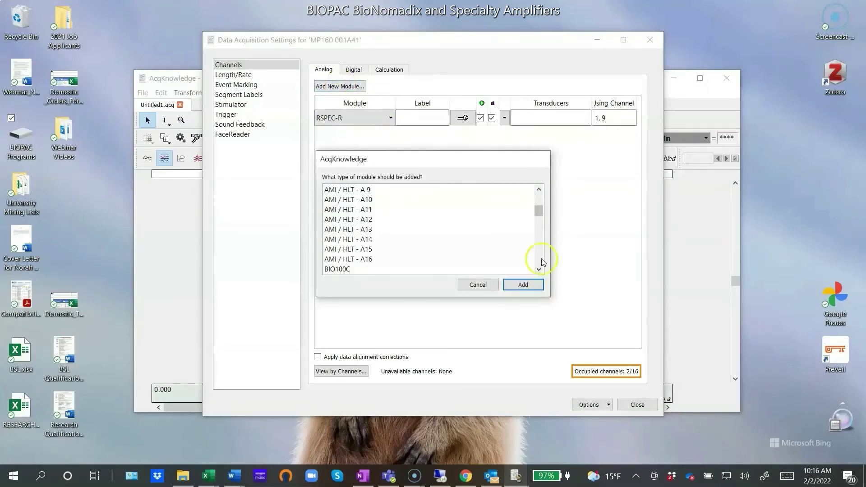
click(540, 259)
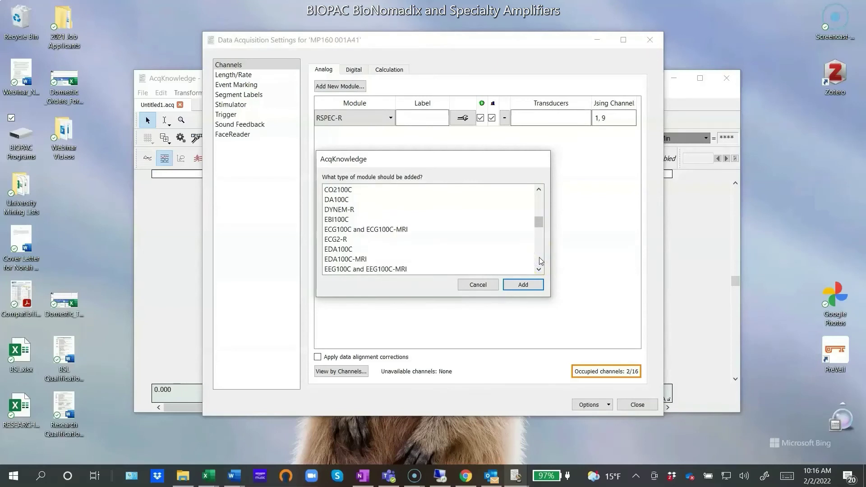
click(541, 260)
click(541, 261)
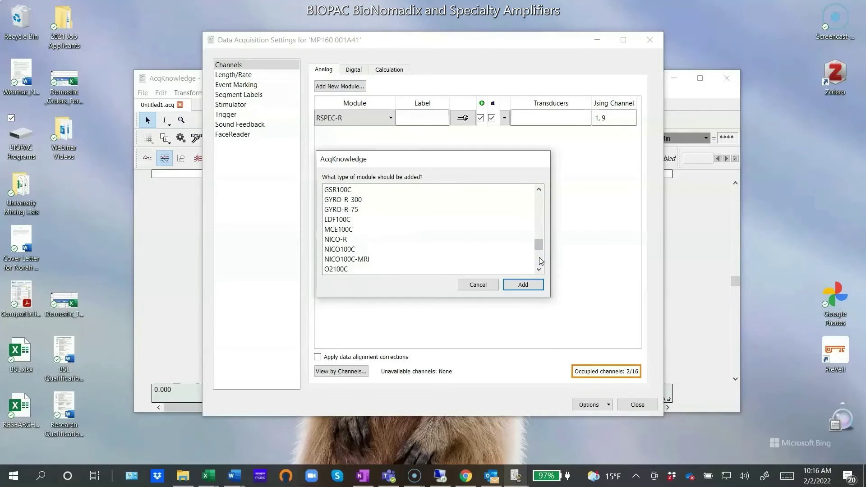
click(541, 262)
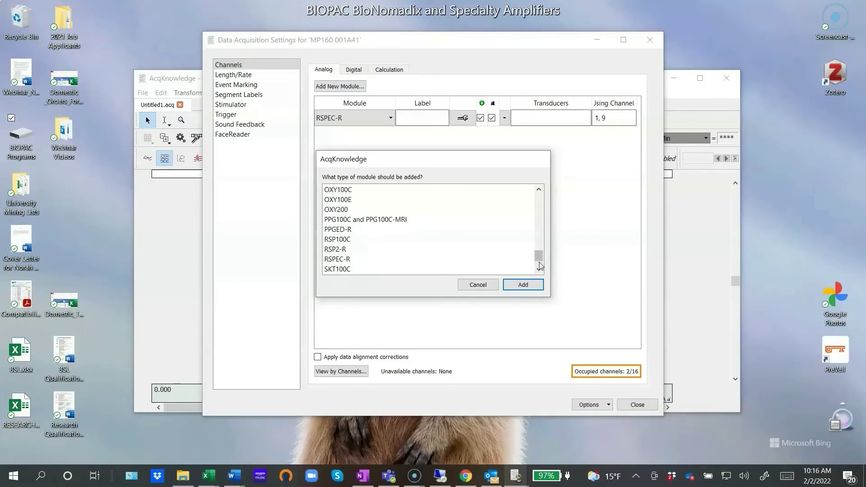
click(336, 231)
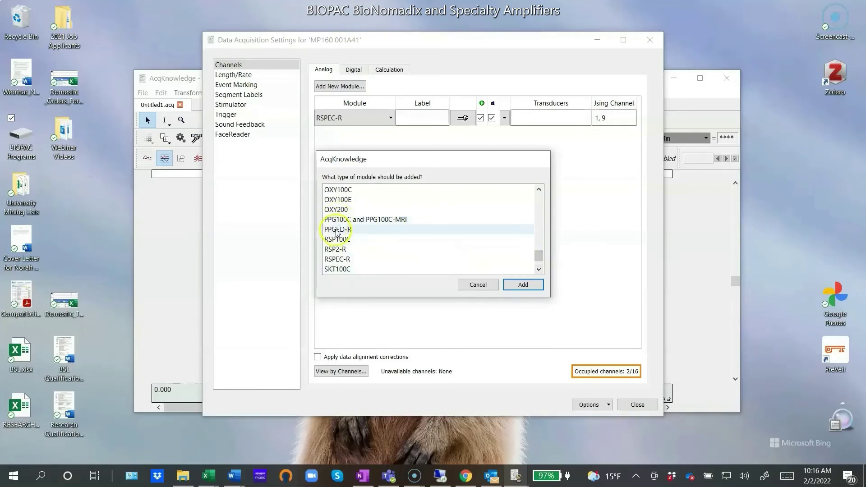
click(522, 285)
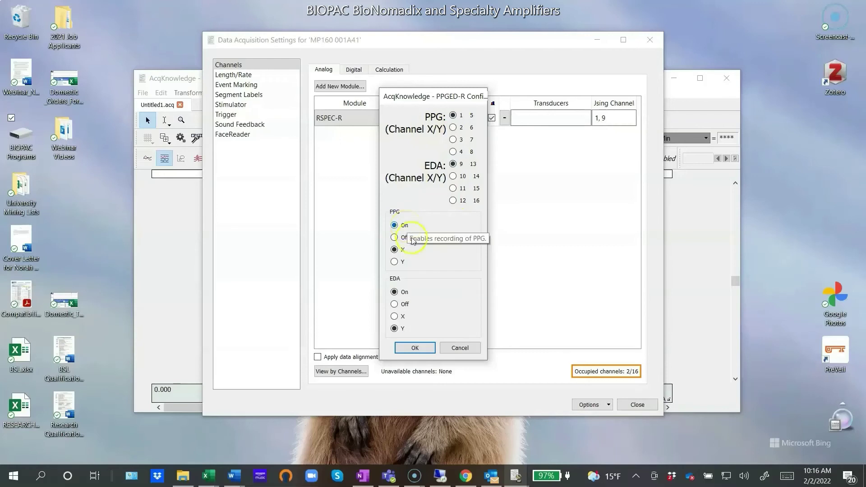
Configure the PPGED-R with PPG on channel pair 2/6 using X and EDA on channel pair 10/14 using X
click(401, 254)
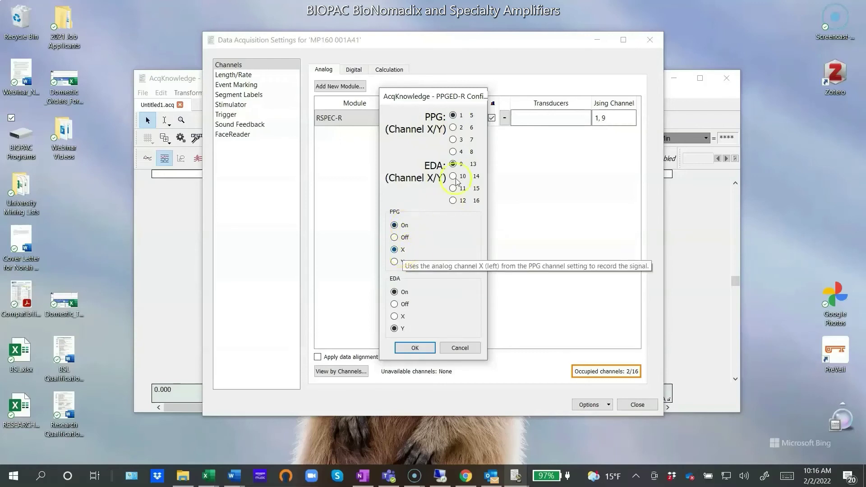
click(454, 129)
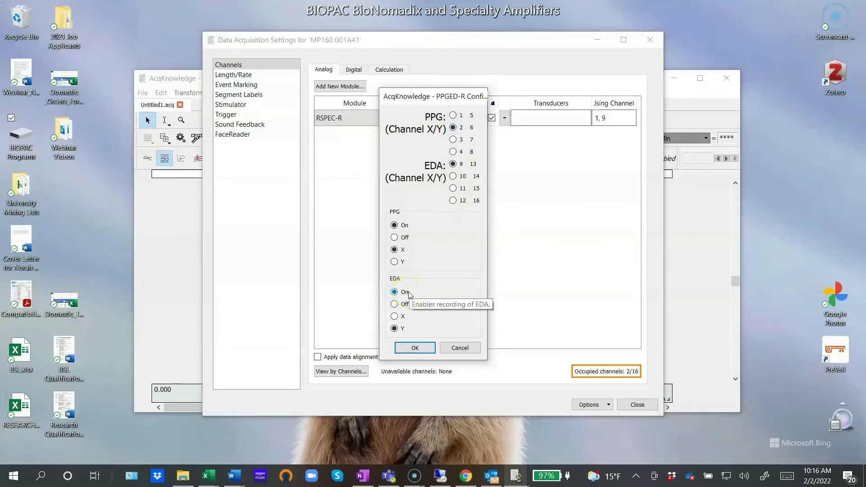
click(395, 318)
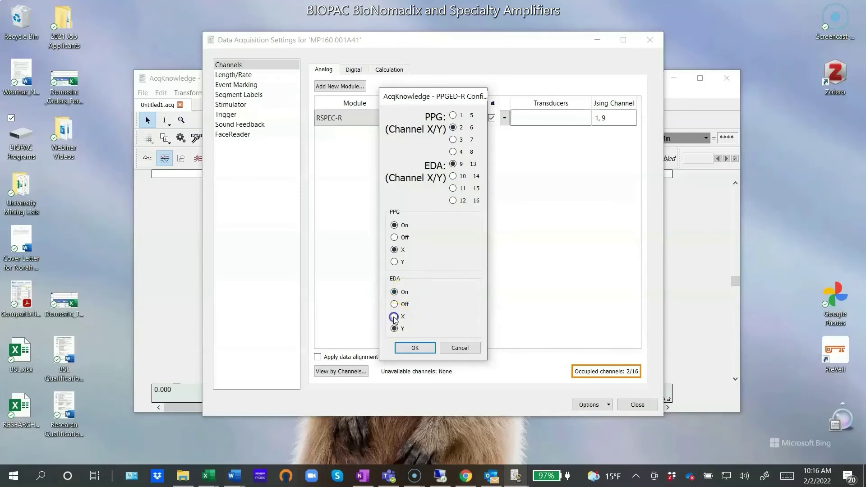
click(454, 176)
click(415, 348)
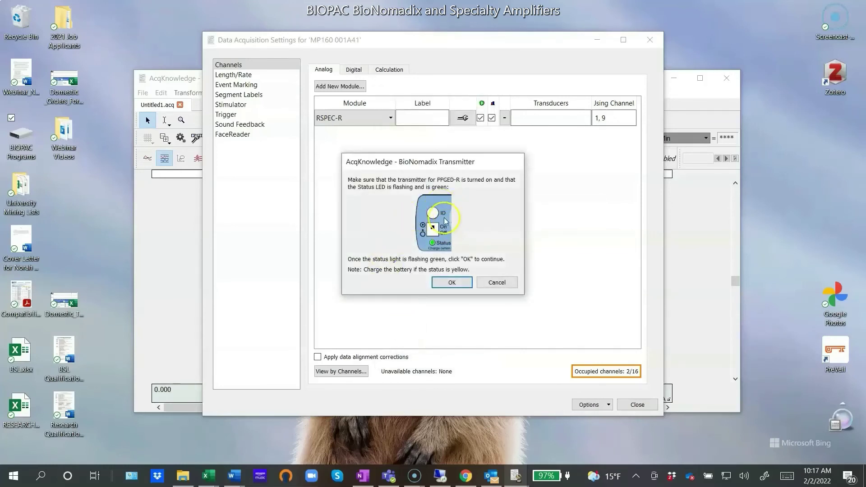
Confirm that the PPGED-R transmitter is on and calibrate its EDA signal on CH10 with the leads off the subject
click(450, 282)
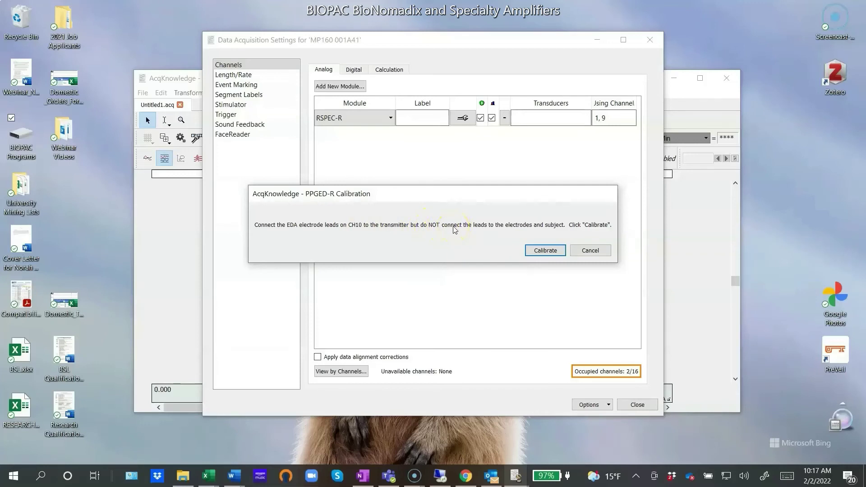
click(542, 251)
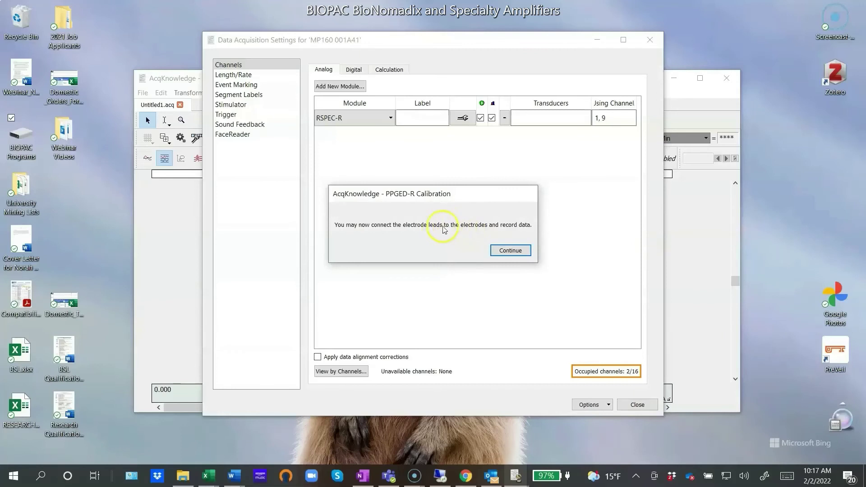
click(511, 252)
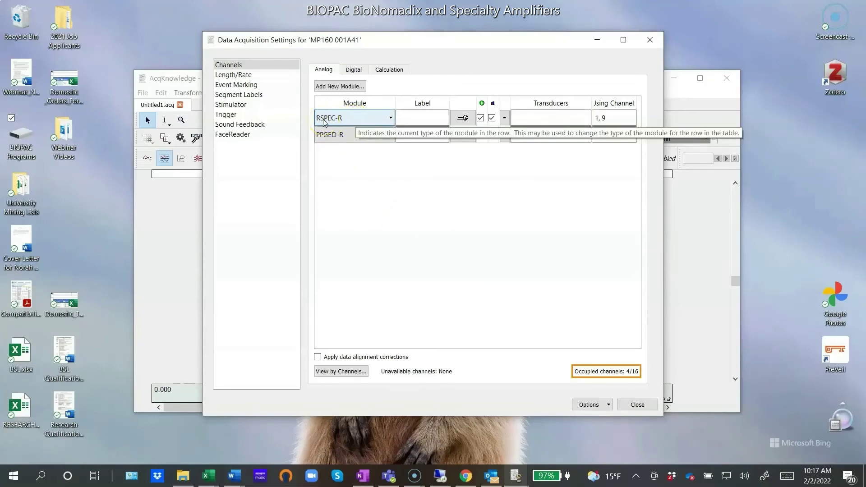
Check which analog channels the RSPEC-R and PPGED-R modules use in the by-channels view, and return to the modules view
click(325, 136)
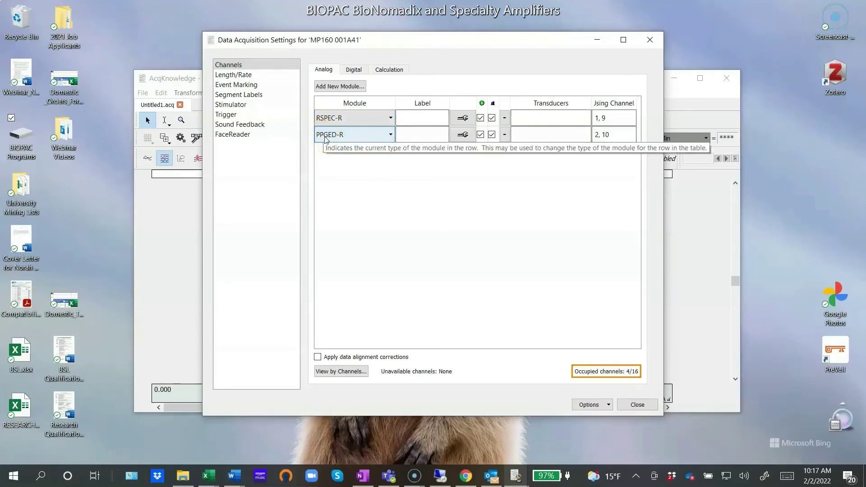
click(340, 88)
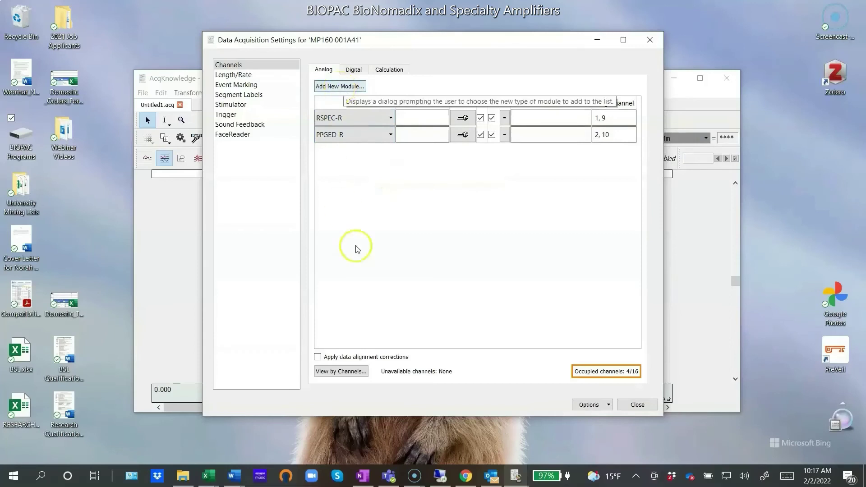
click(336, 374)
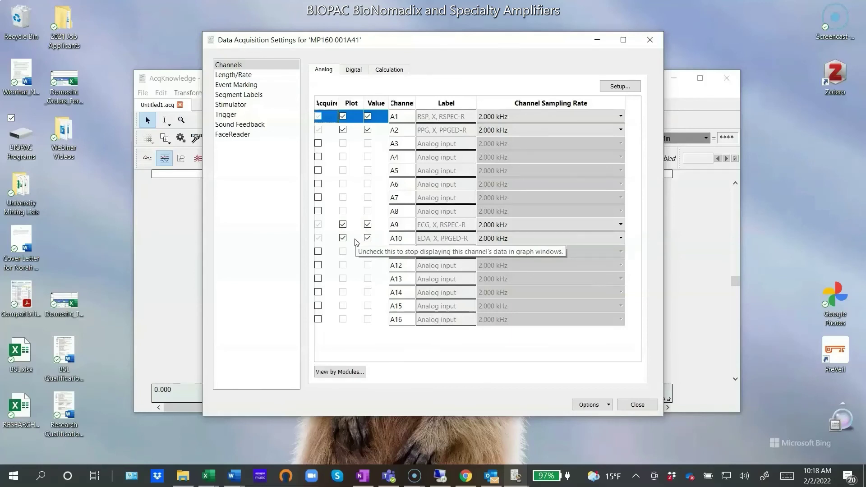
click(340, 373)
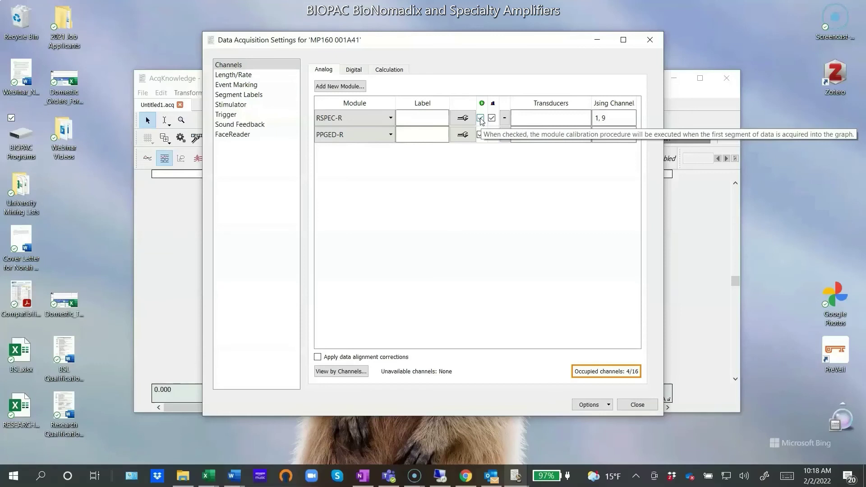
Turn off calibration at the first data acquisition for the RSPEC-R and PPGED-R modules, and show the calculation channels
click(481, 119)
click(480, 135)
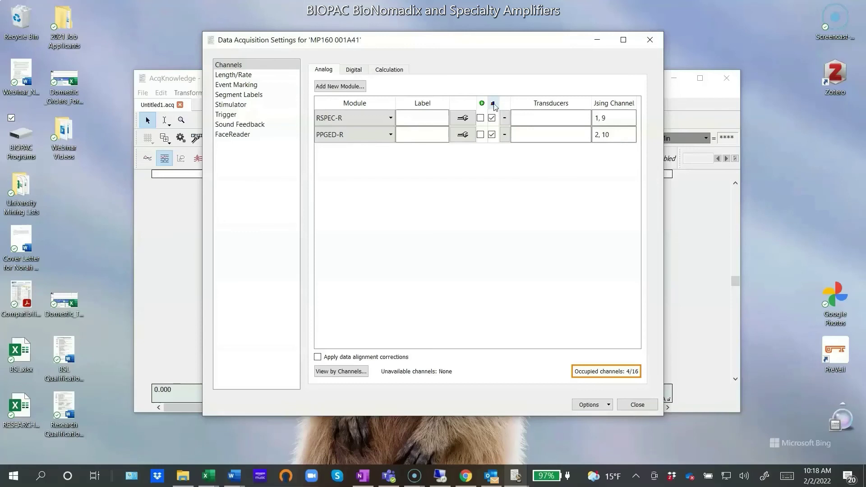
click(493, 118)
click(387, 73)
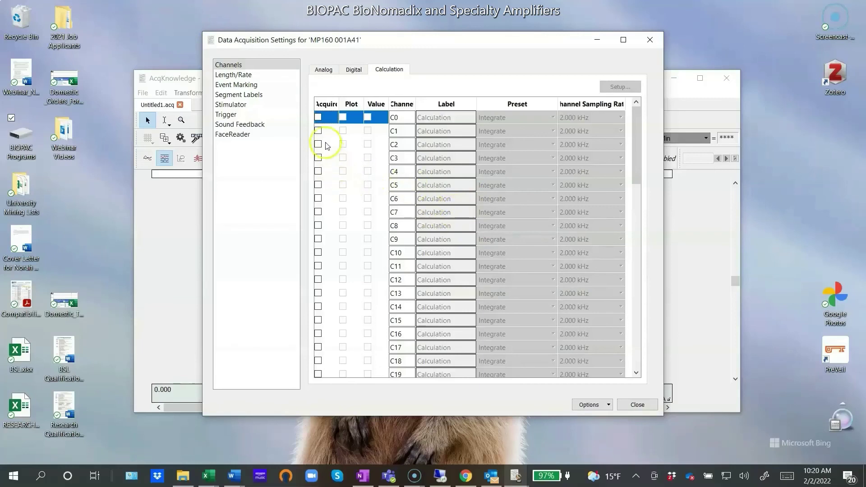
Add calculation channel C0 with the Heart Rate (from ECG) preset, using source A9, ECG, X, RSPEC-R, and show its input values
click(318, 118)
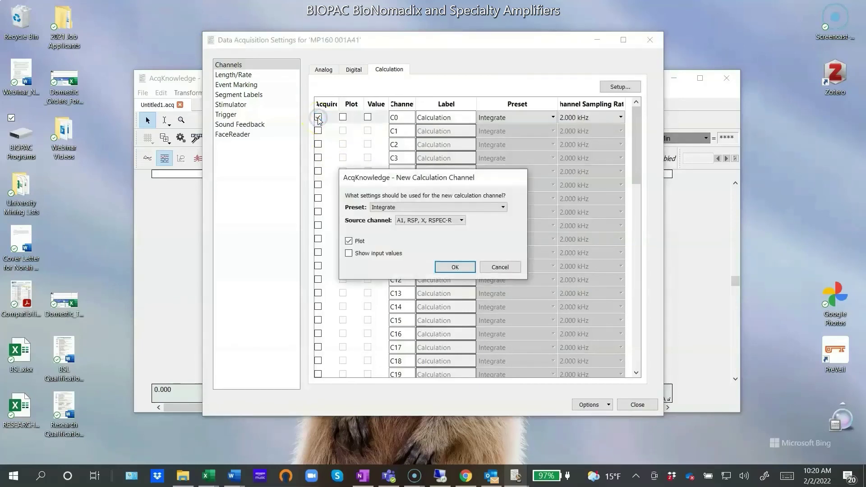
click(502, 208)
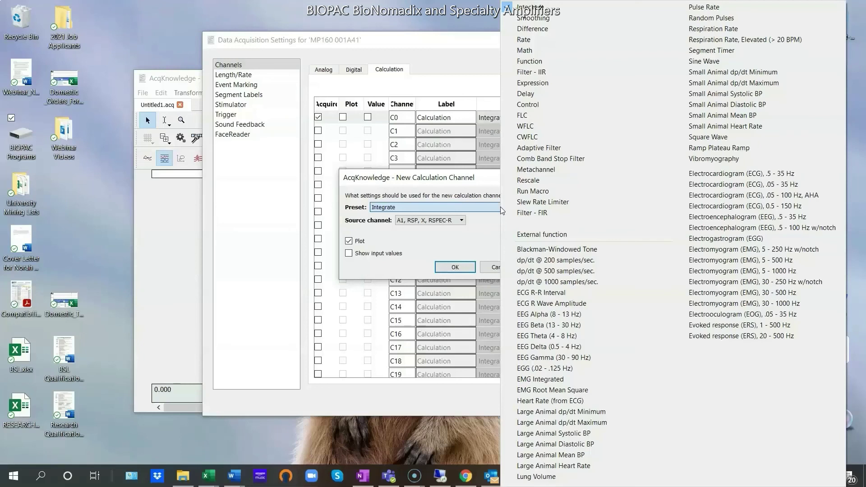
click(550, 401)
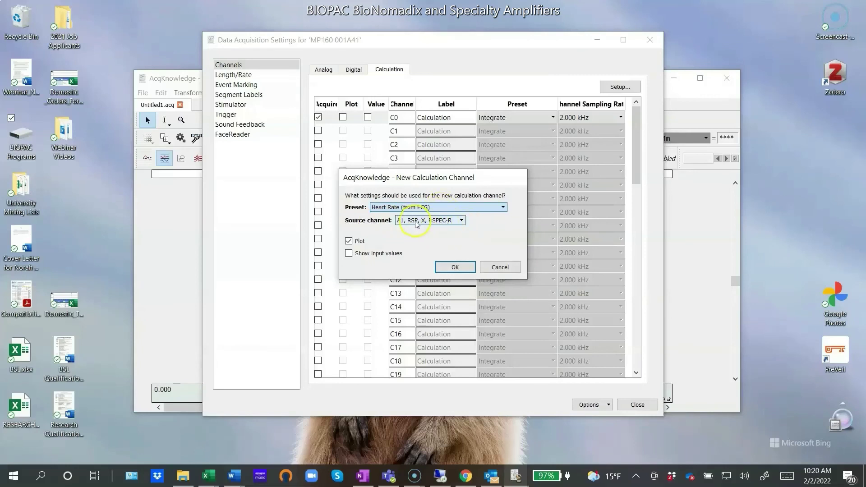
click(458, 222)
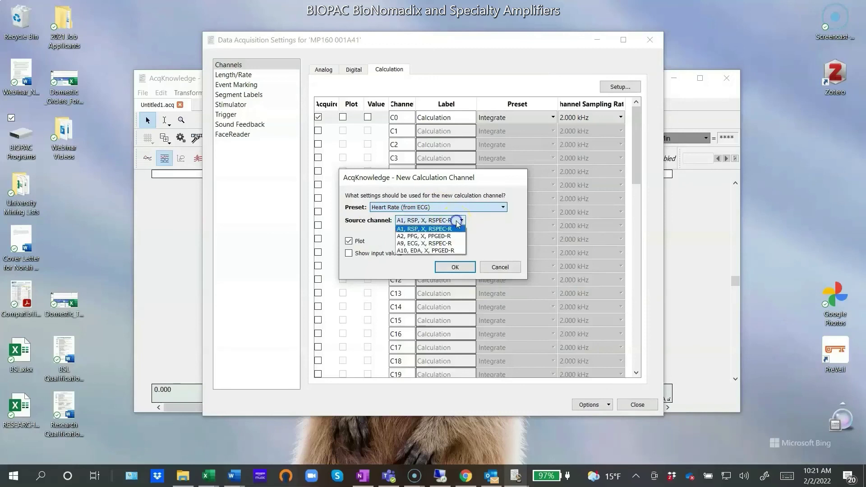
click(442, 246)
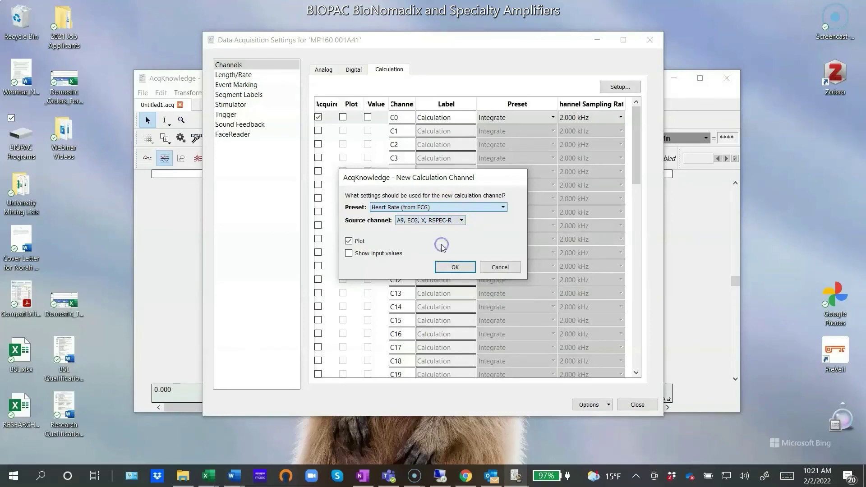
click(448, 270)
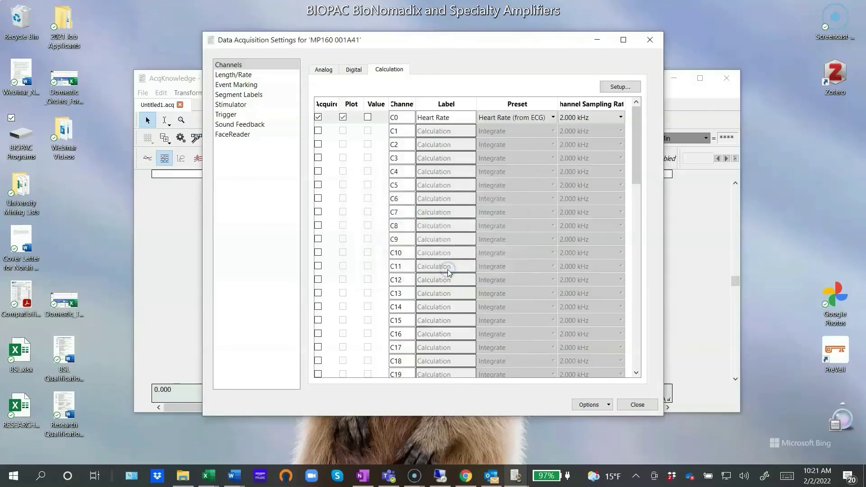
click(367, 118)
Add calculation channel C1 with the Respiration Rate preset, using source A1, RSP, X, RSPEC-R, and show its input values
click(318, 132)
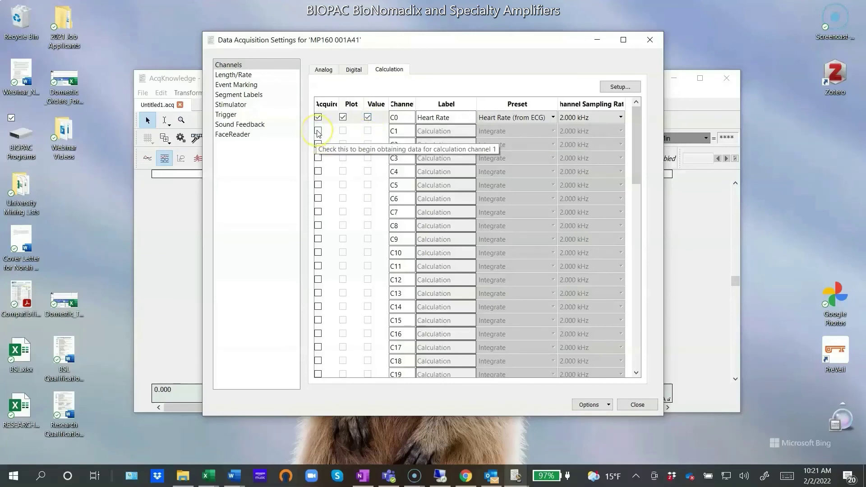
click(319, 131)
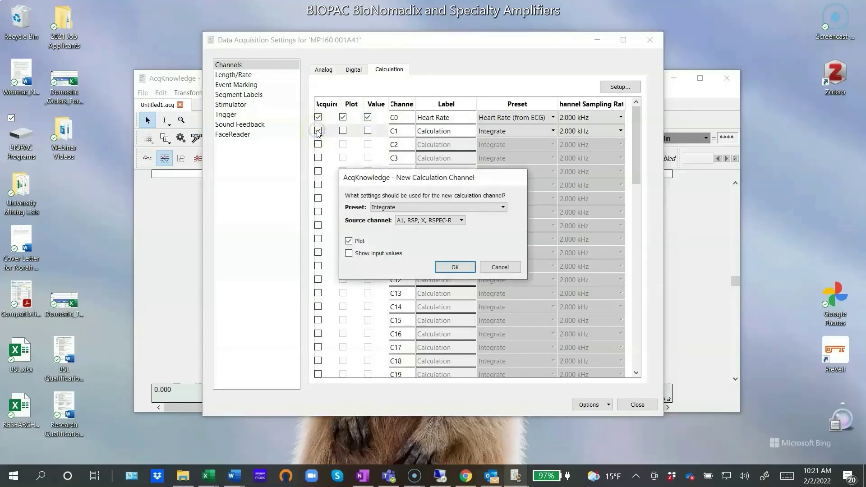
click(499, 207)
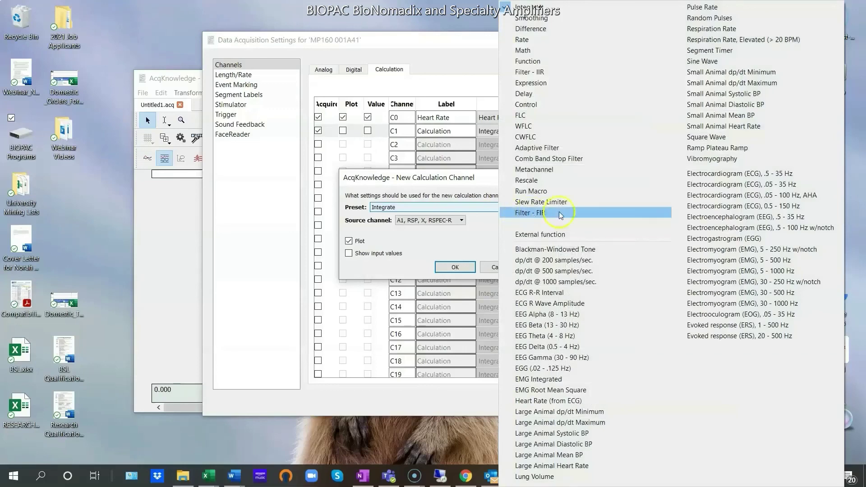
click(704, 32)
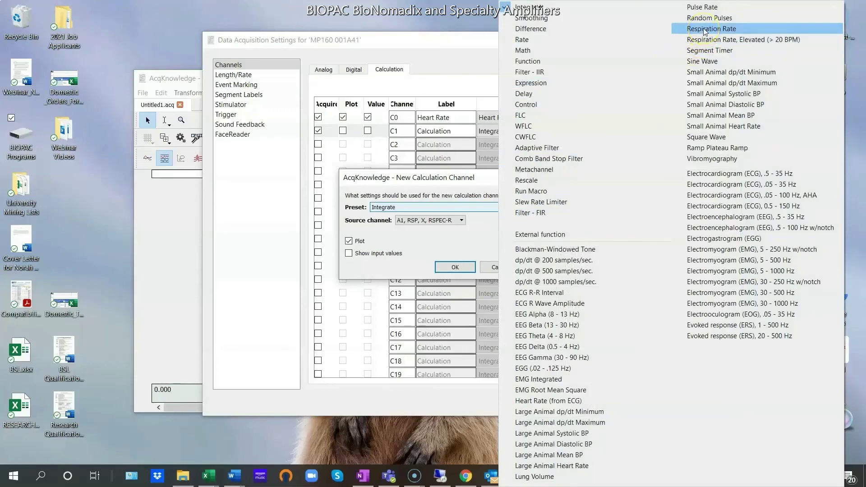
click(703, 28)
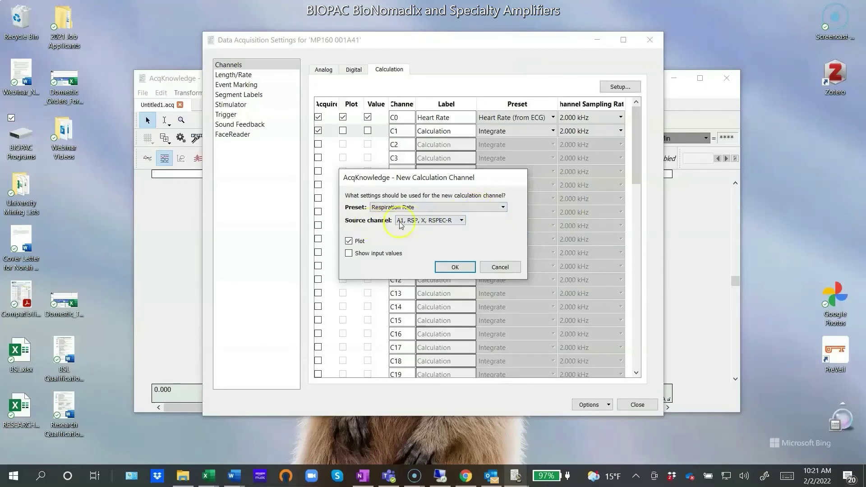
click(460, 221)
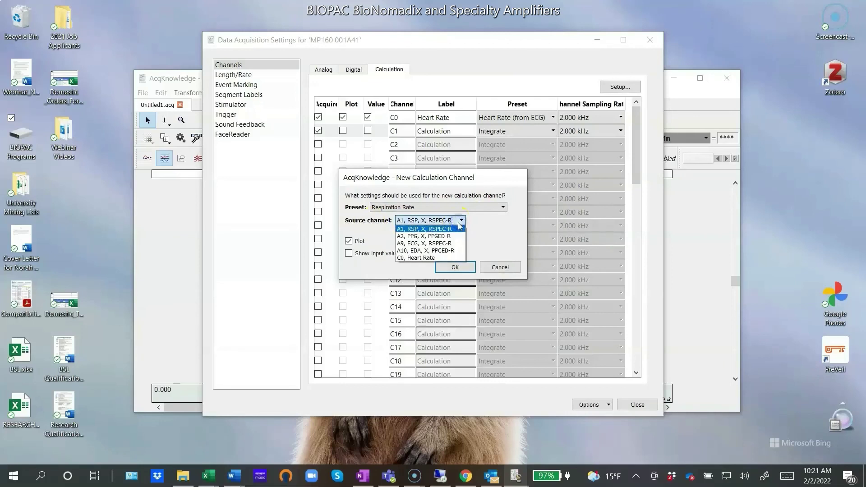
click(448, 231)
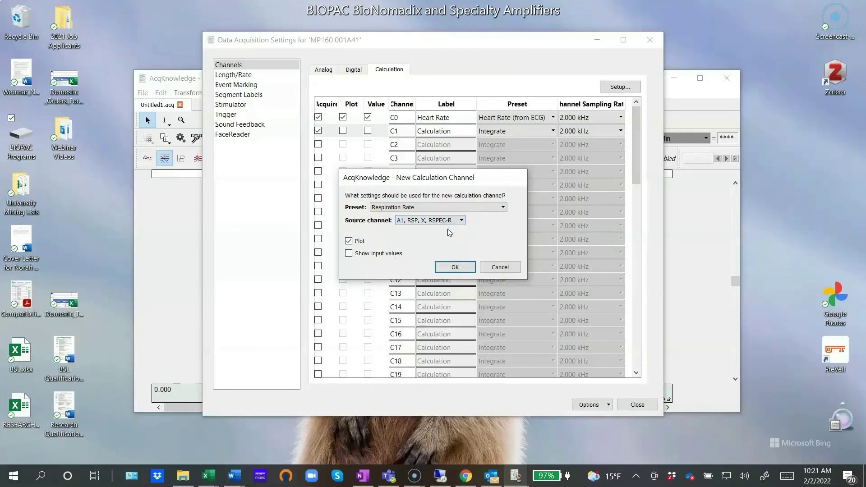
click(453, 266)
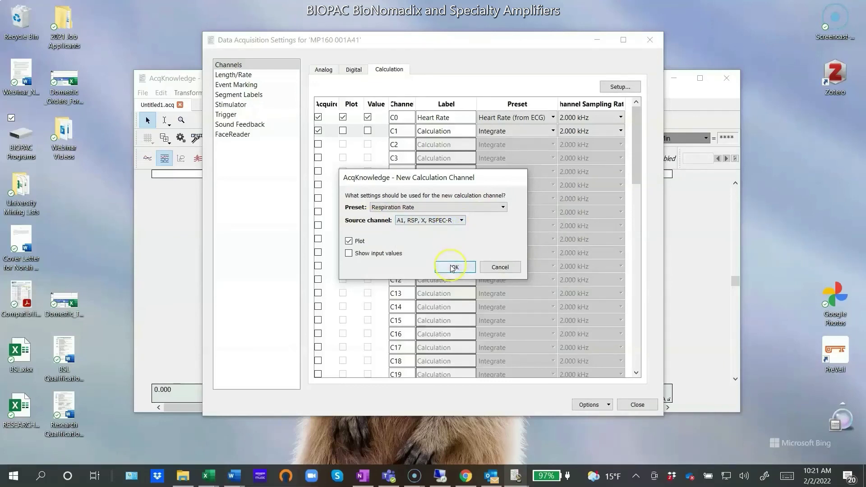
click(368, 132)
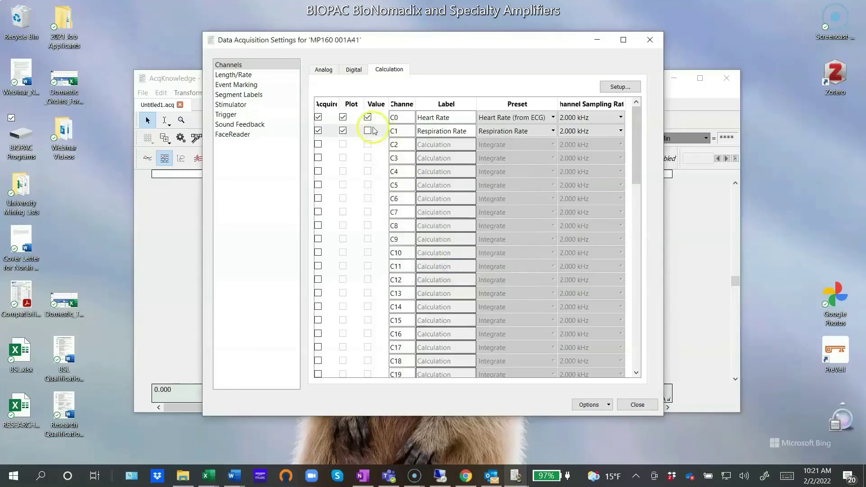
click(368, 132)
click(368, 126)
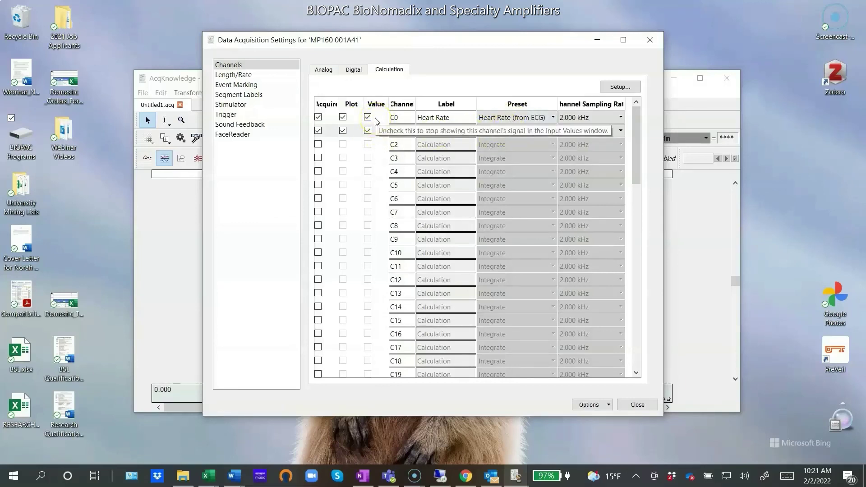
click(376, 132)
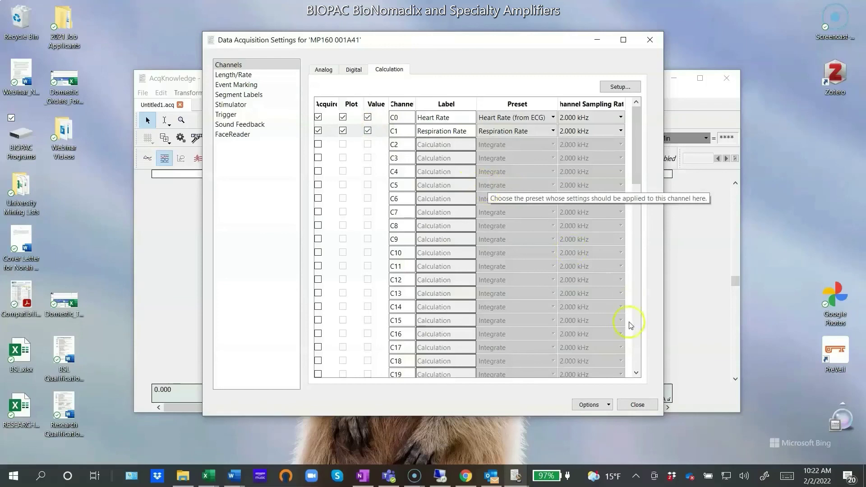
Close the data acquisition settings and reposition the Untitled1.acq graph window slightly on the desktop
click(637, 405)
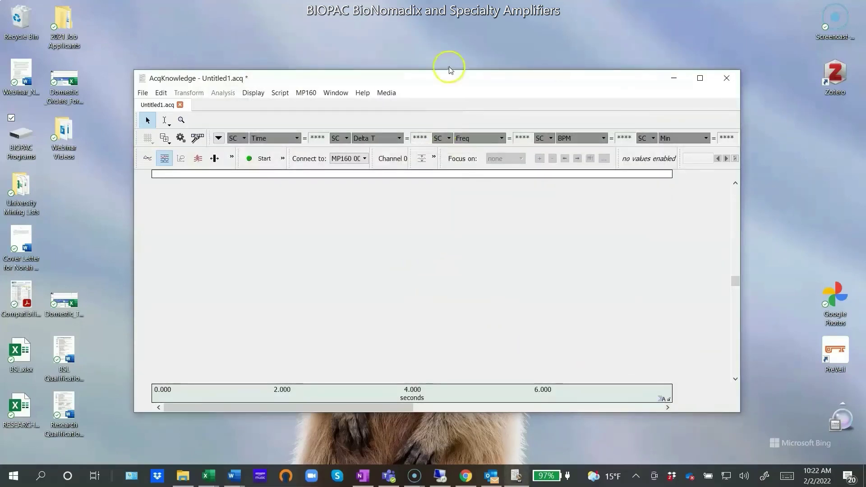
drag(445, 79, 461, 73)
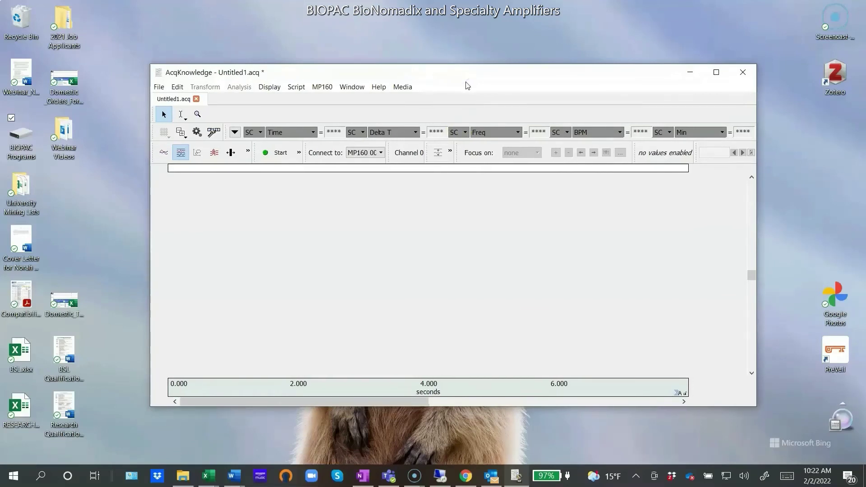
click(454, 83)
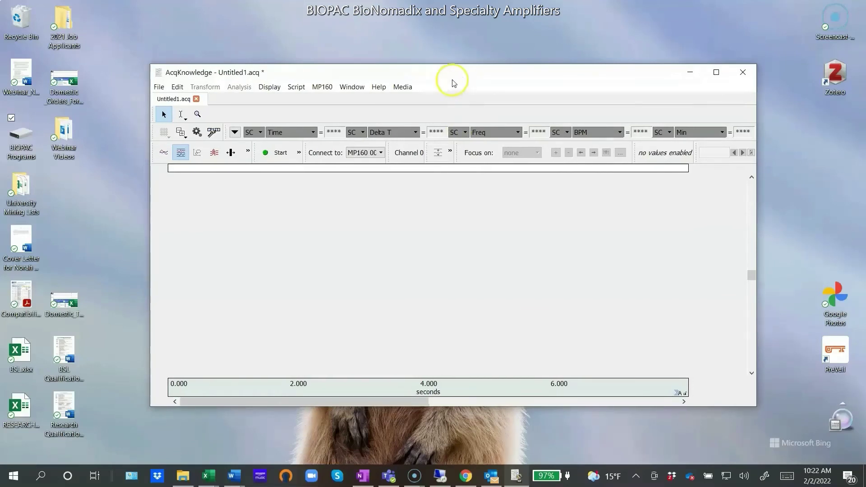